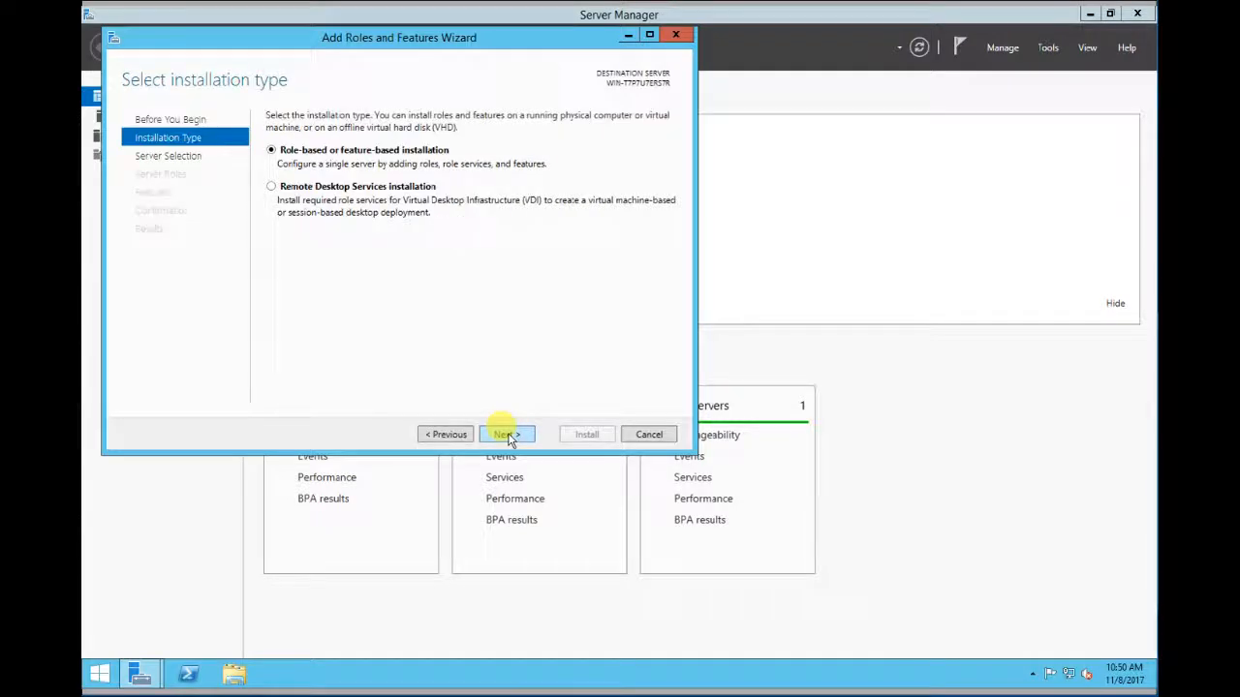
Step: Install .NET Framework 3.5 Features on the local server as a role-based installation
left_click(506, 435)
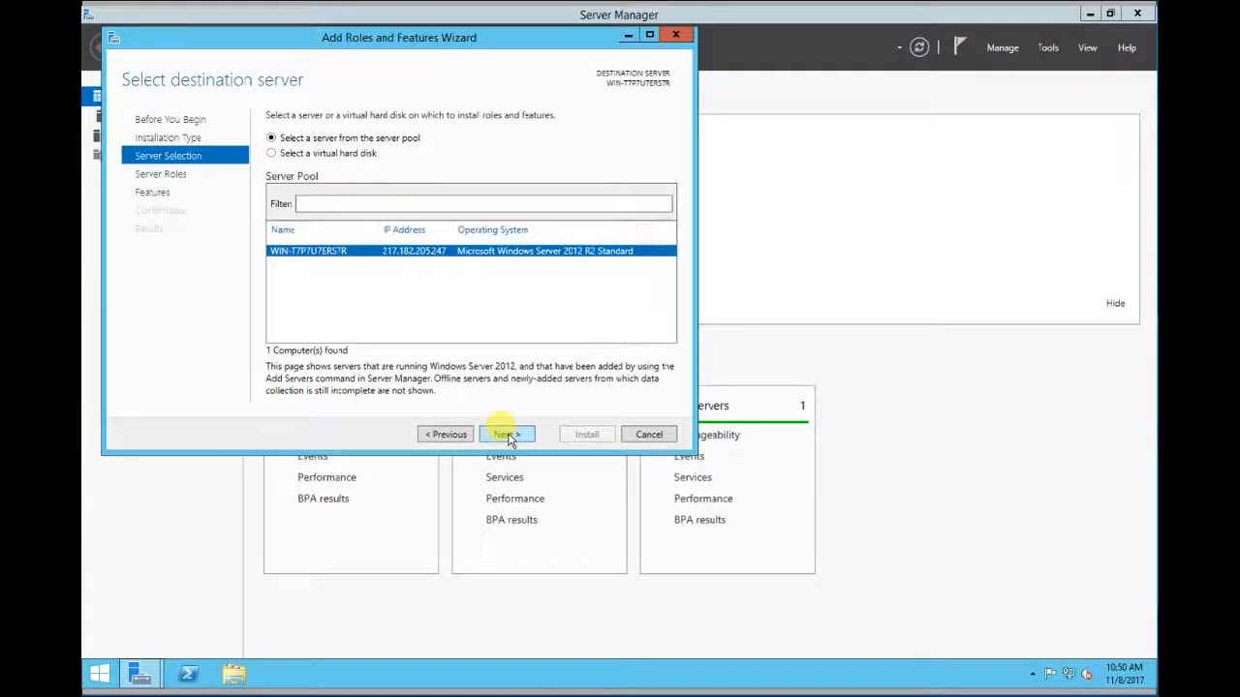
left_click(506, 434)
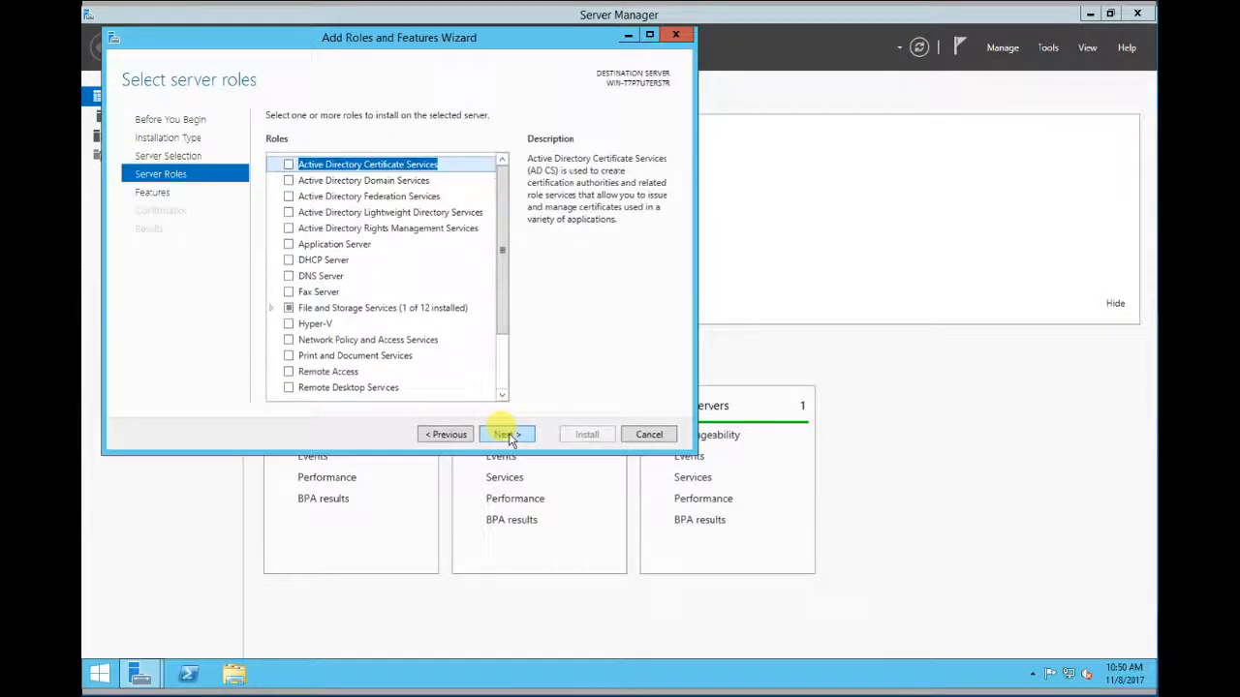
left_click(509, 435)
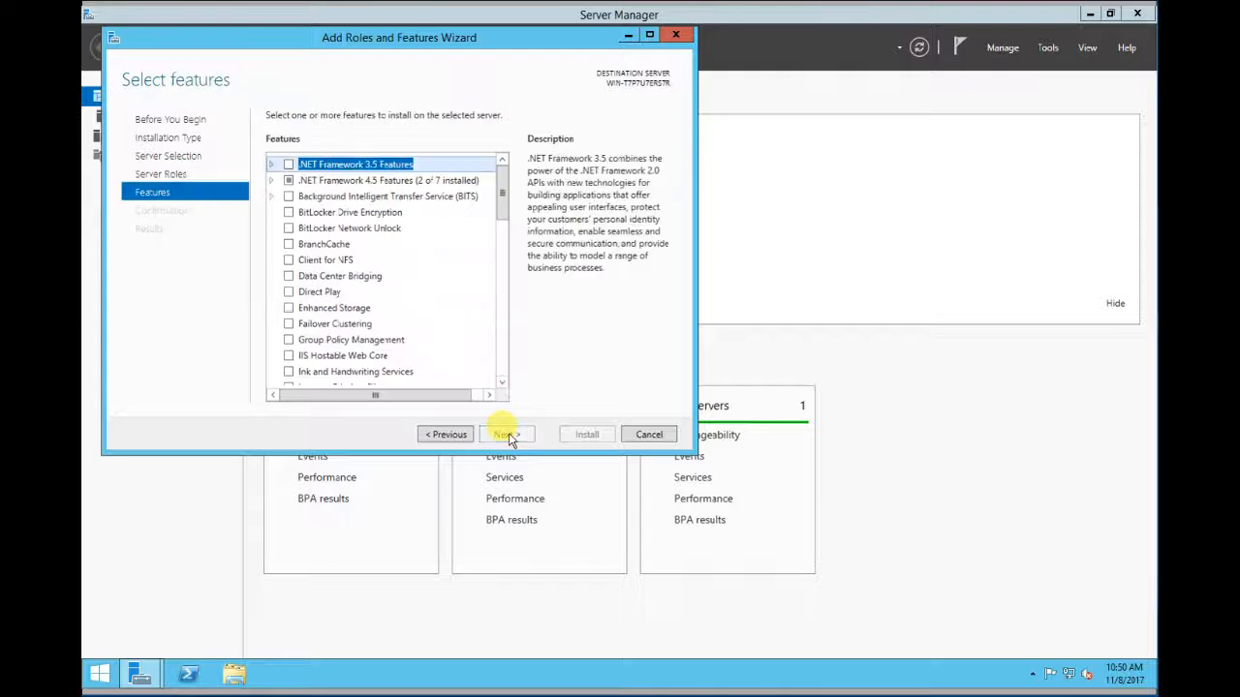
left_click(288, 167)
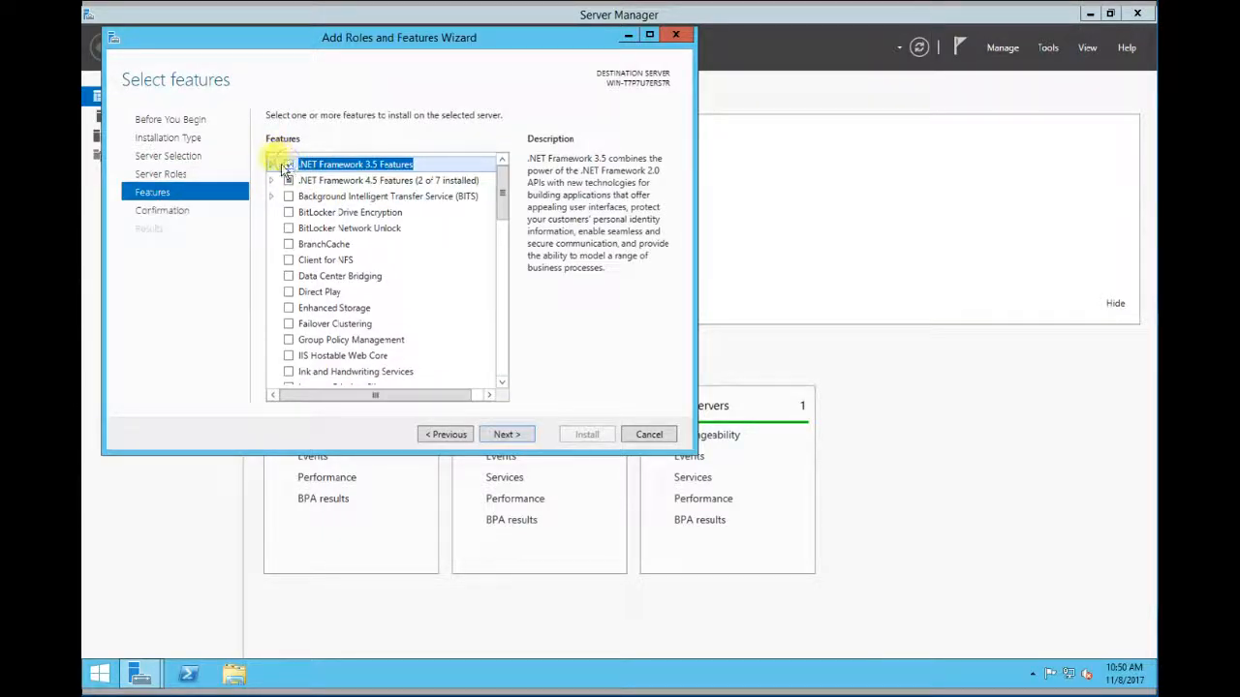
left_click(272, 167)
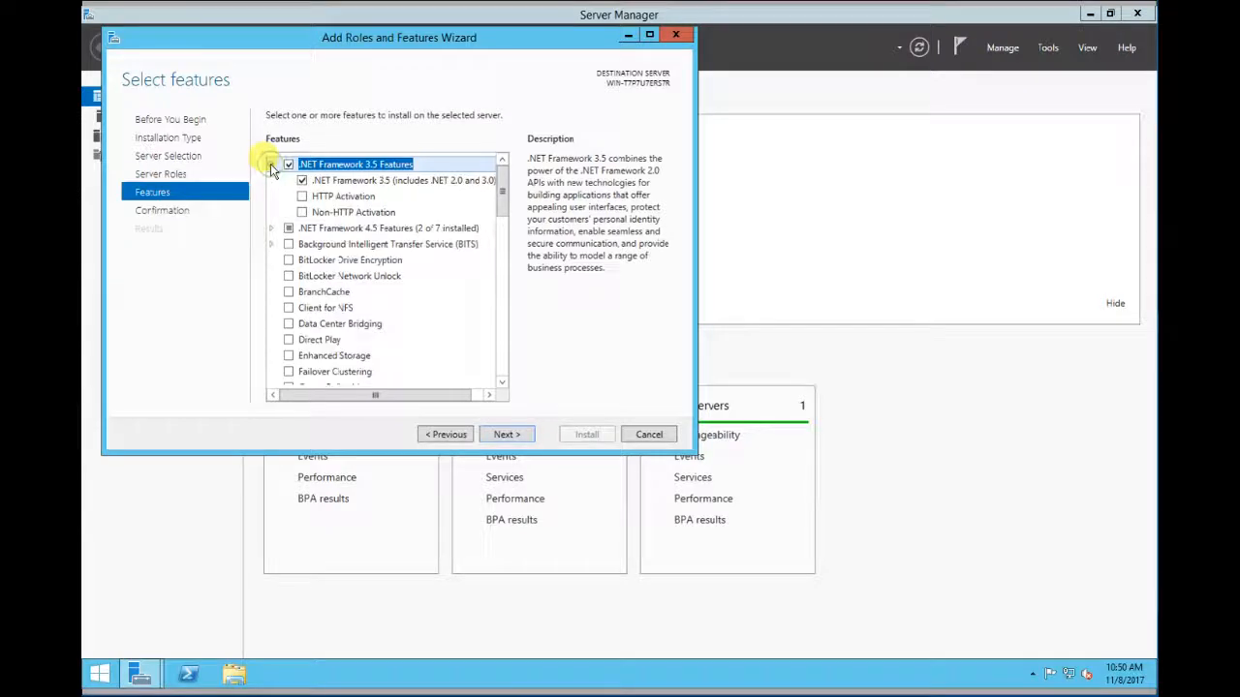
left_click(505, 435)
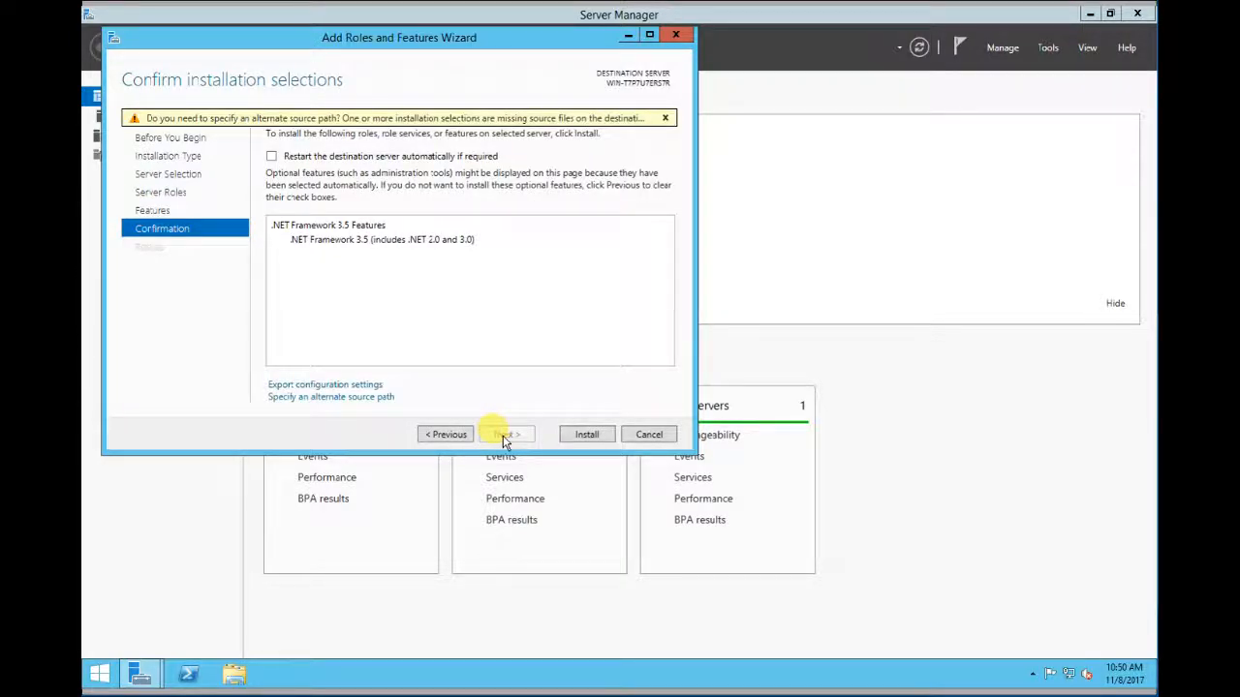
left_click(570, 438)
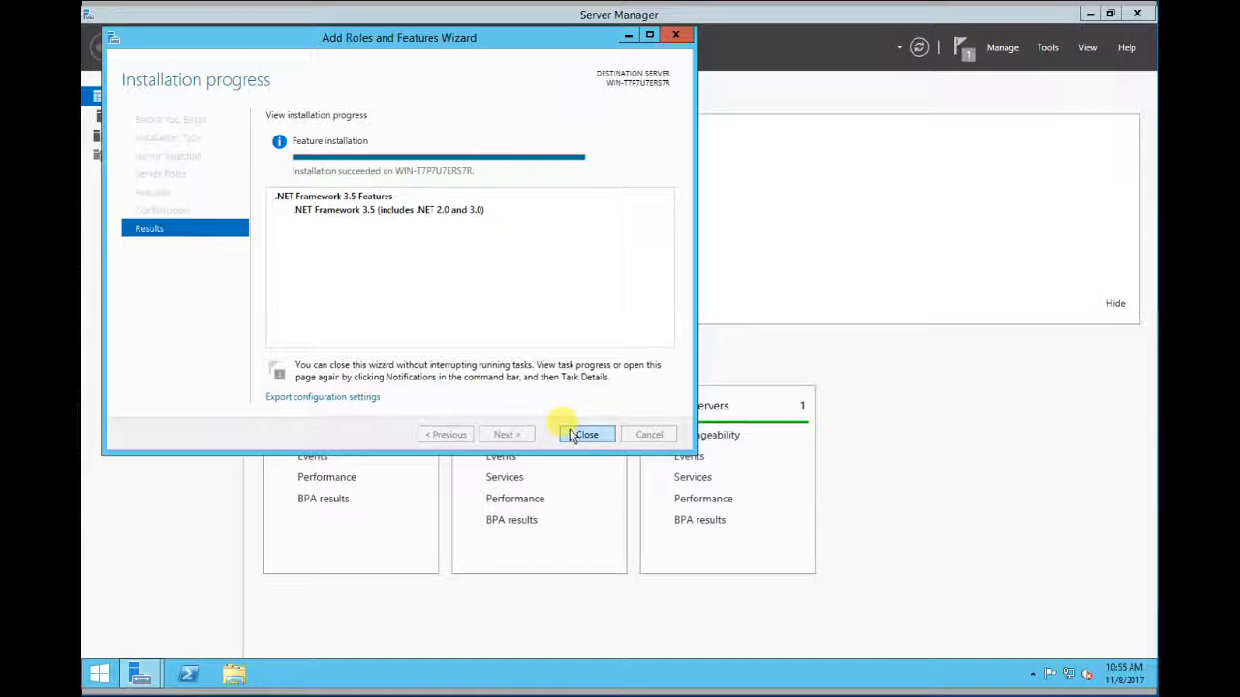
Step: Close the finished Add Roles and Features wizard and Server Manager
left_click(585, 435)
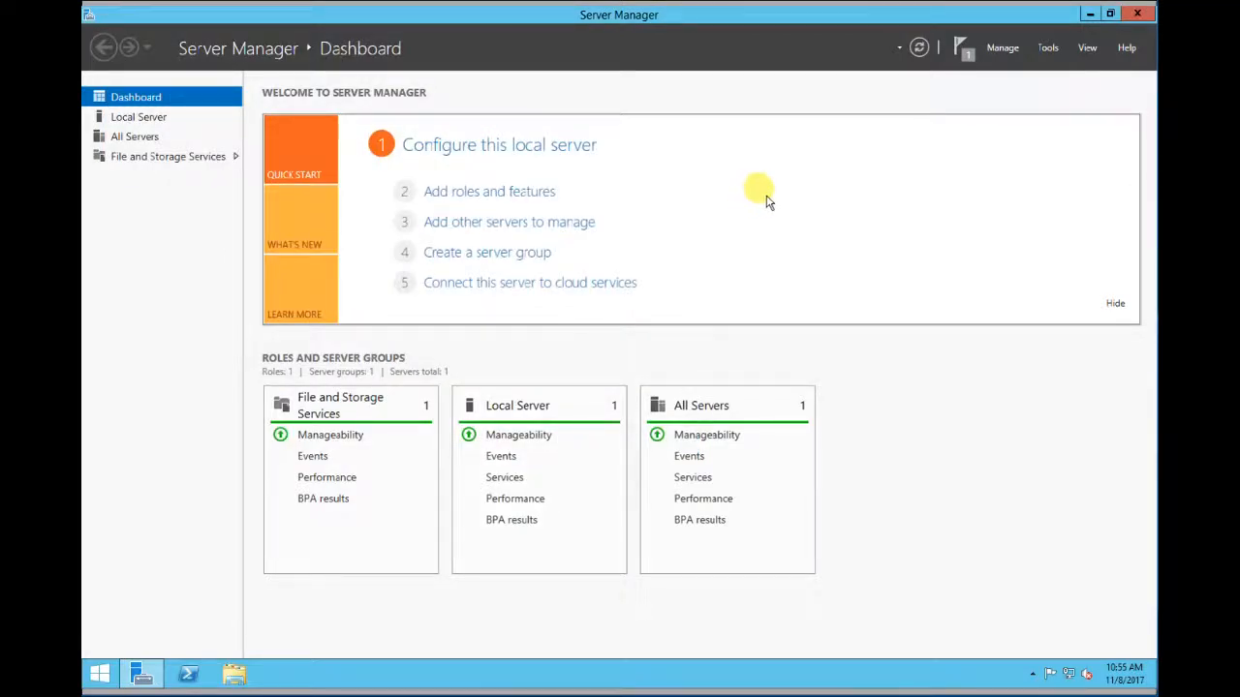
left_click(1136, 15)
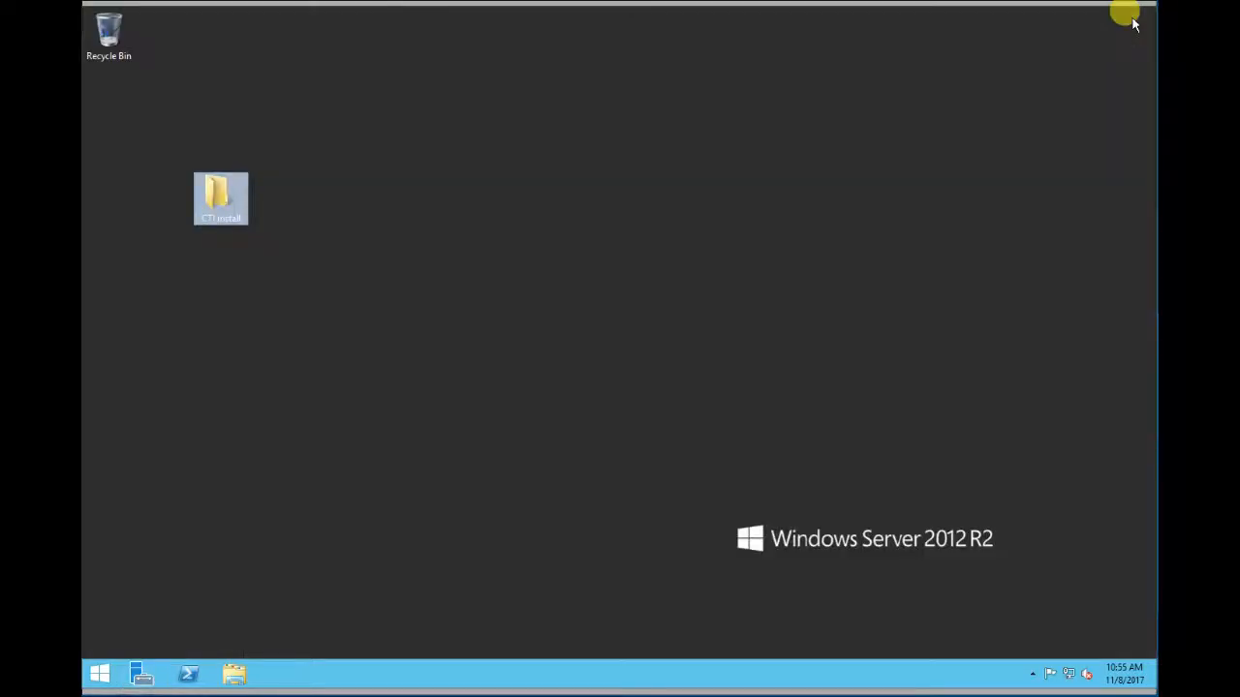
Step: Run CTI_Server_Setup from CTI install › CTI Server and accept installing the missing SQL Server
left_click(290, 291)
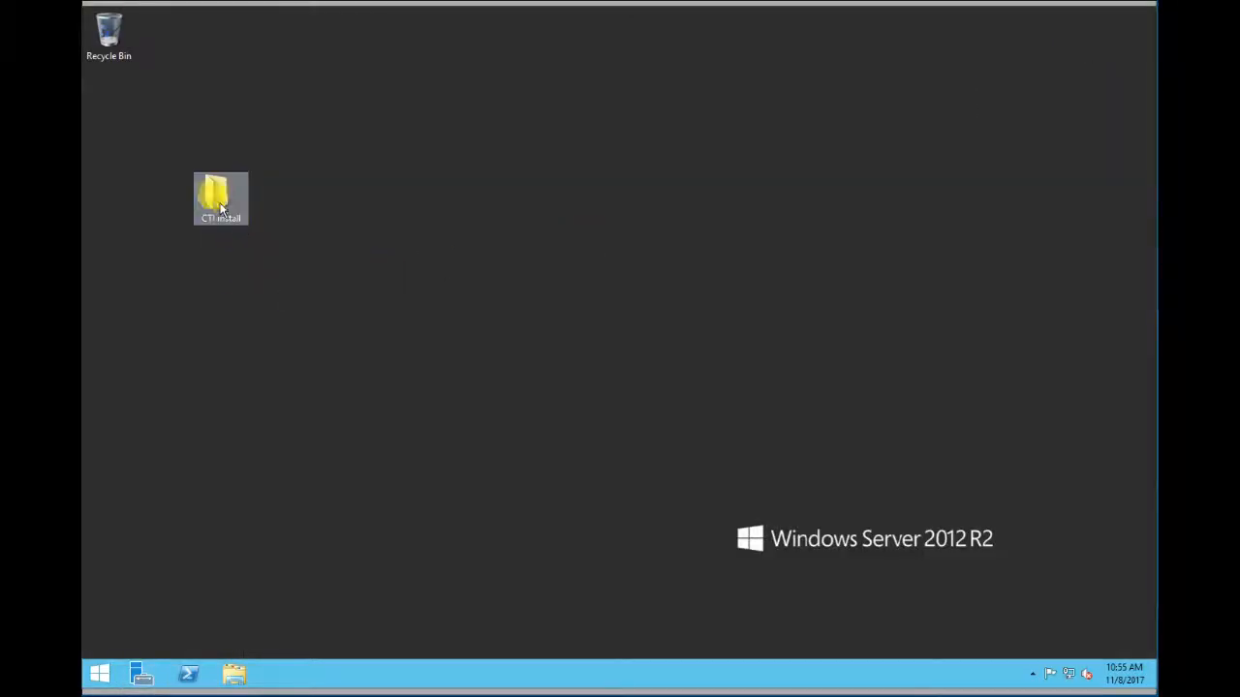
double_click(219, 203)
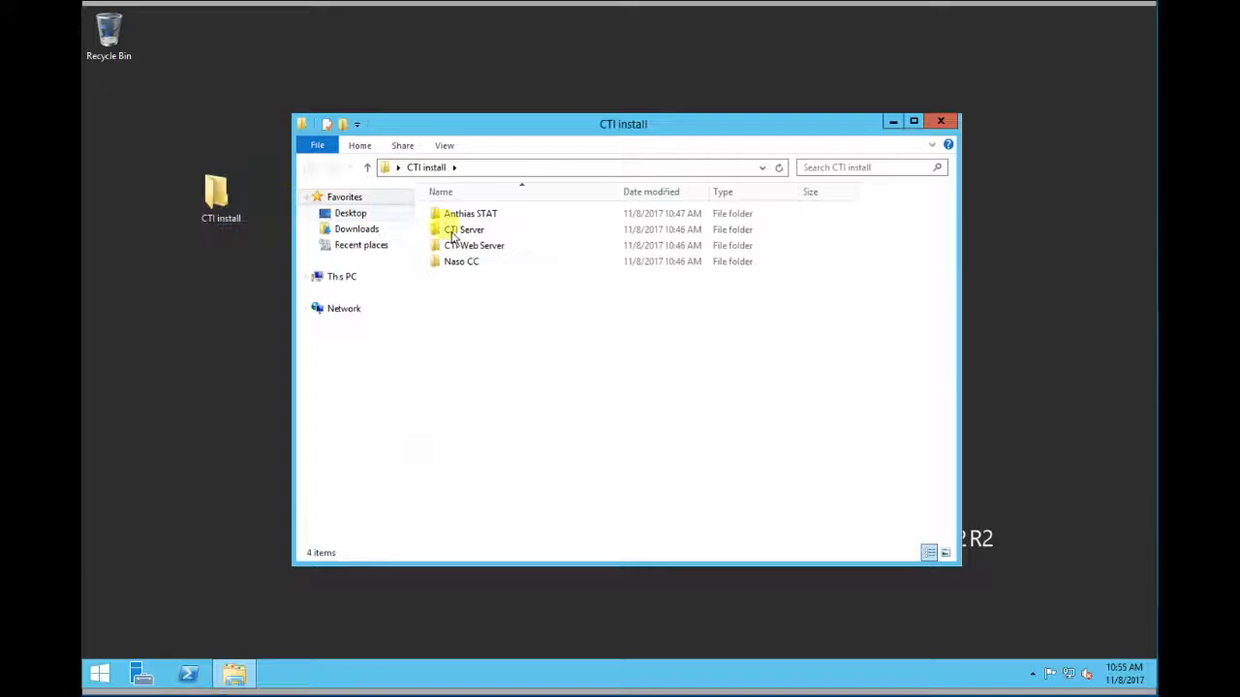
double_click(475, 232)
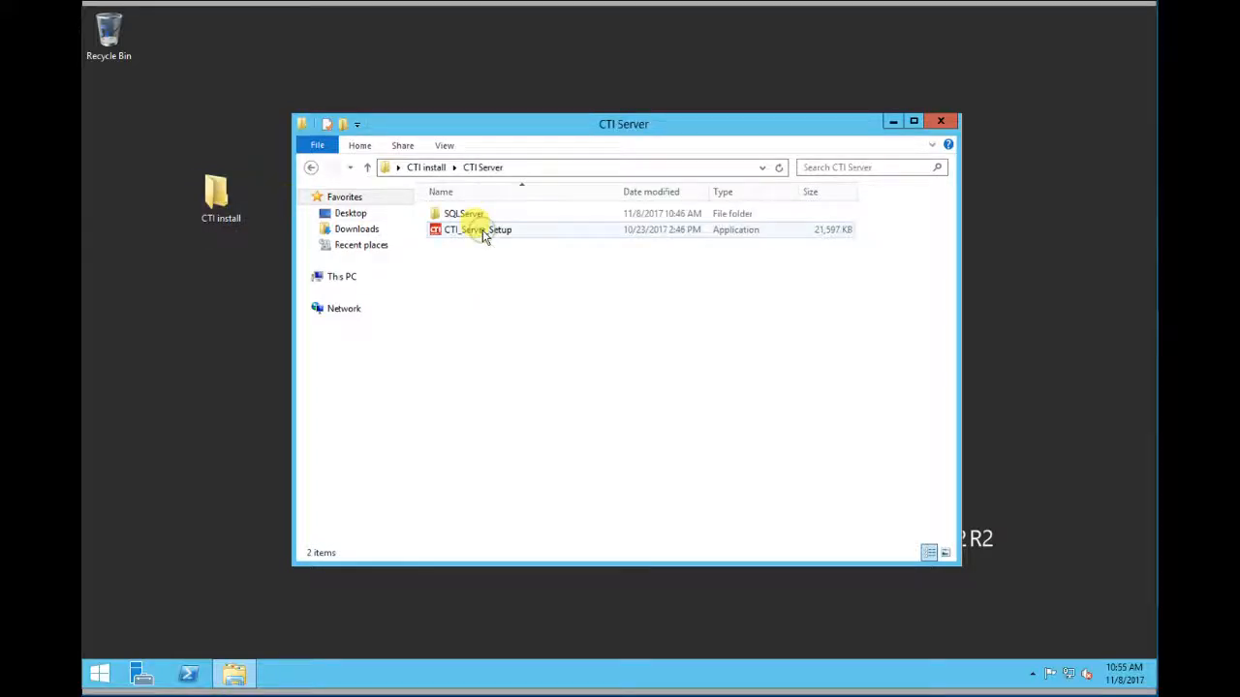
left_click(485, 235)
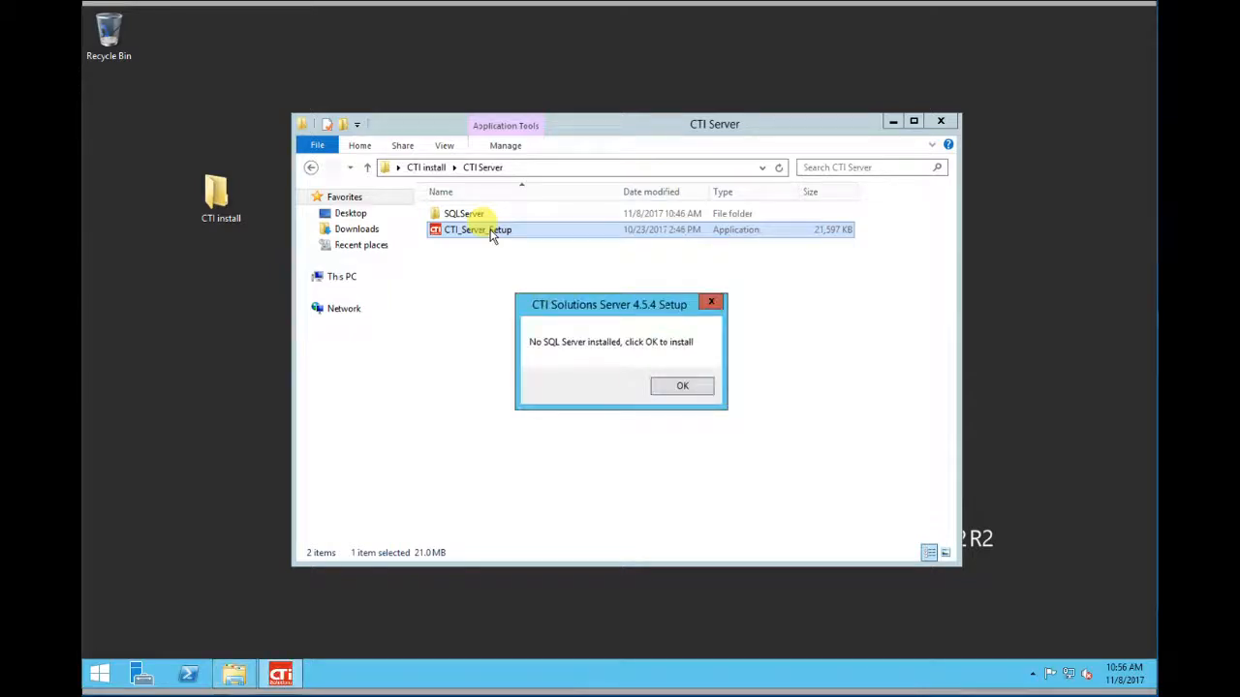
left_click(684, 386)
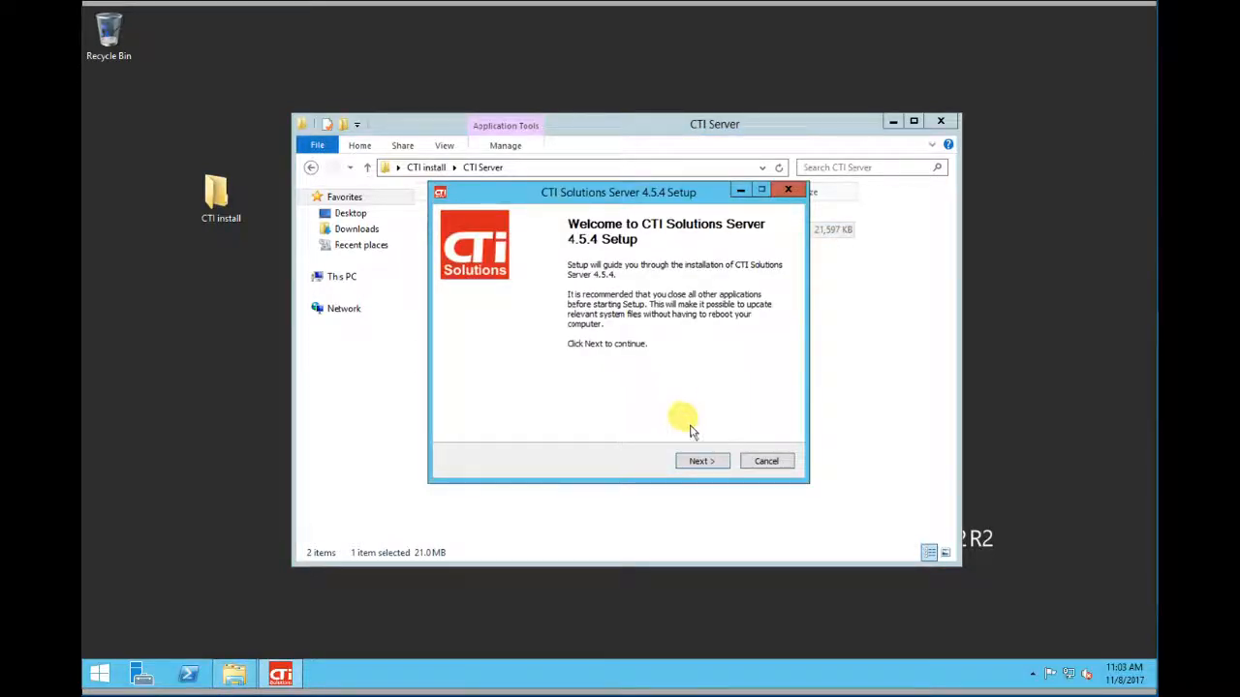
Step: Install CTI Solutions Server 4.5.4 in the default folder, keeping database ctisolutions on localhost\sqlexpress
left_click(704, 465)
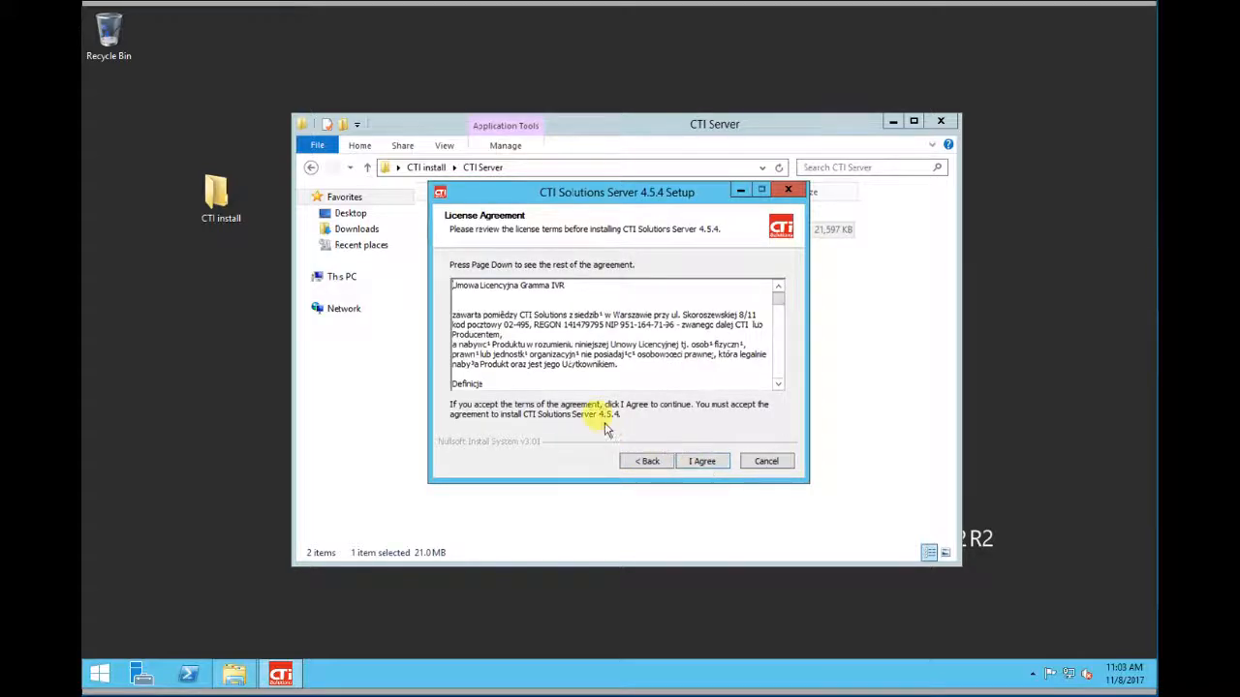
left_click(699, 461)
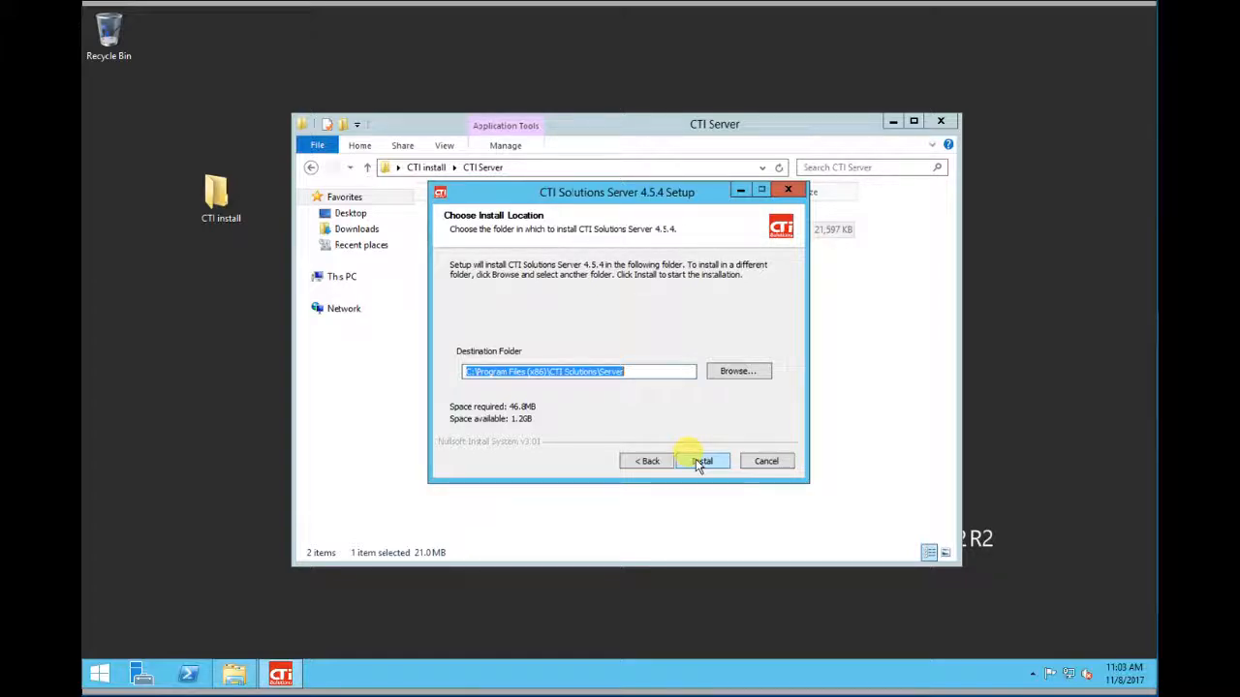
left_click(702, 461)
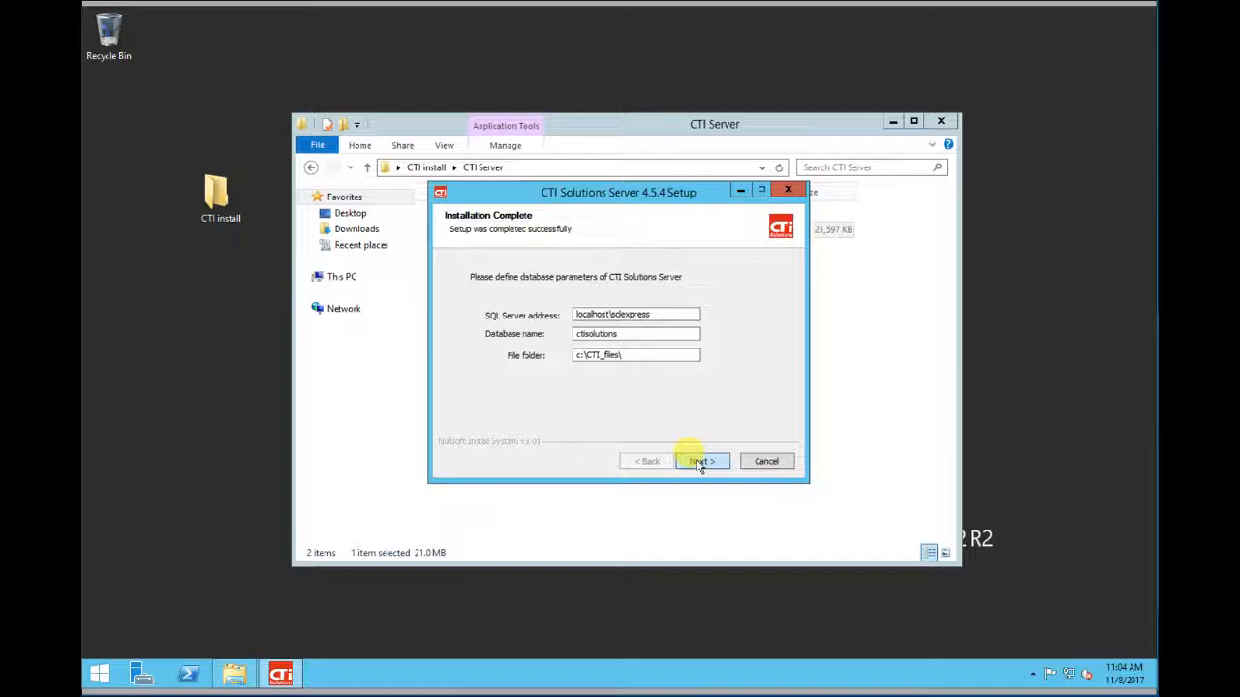
left_click(699, 463)
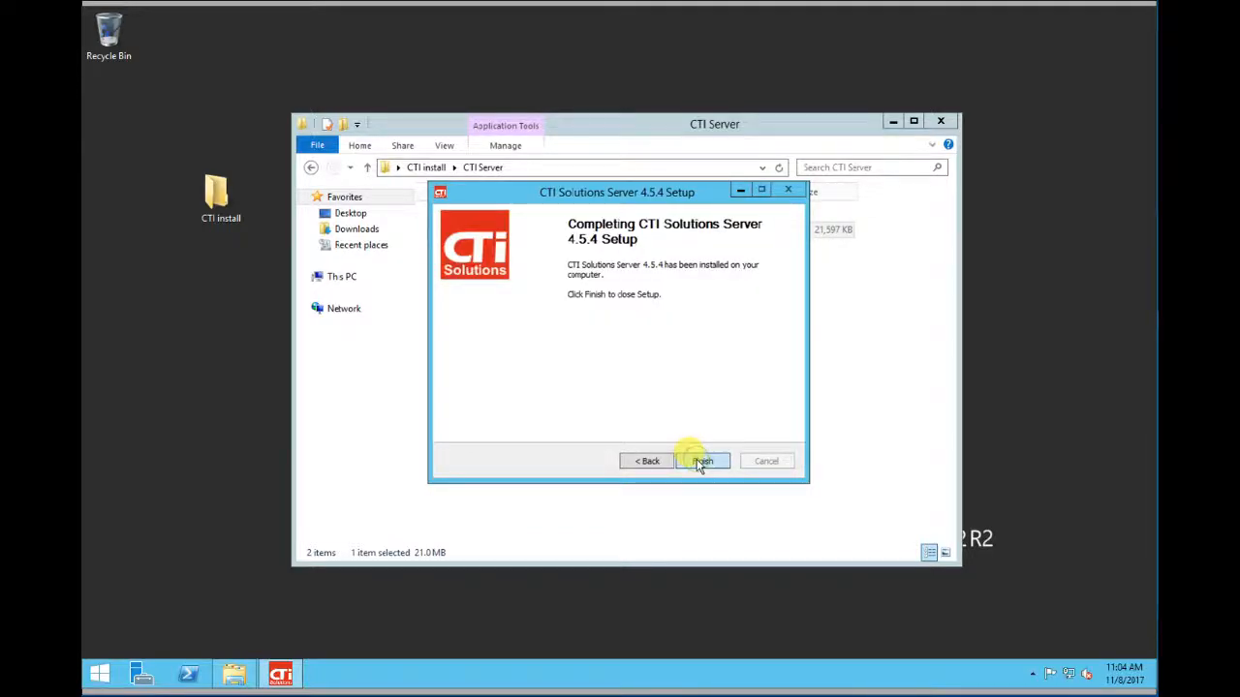
left_click(700, 461)
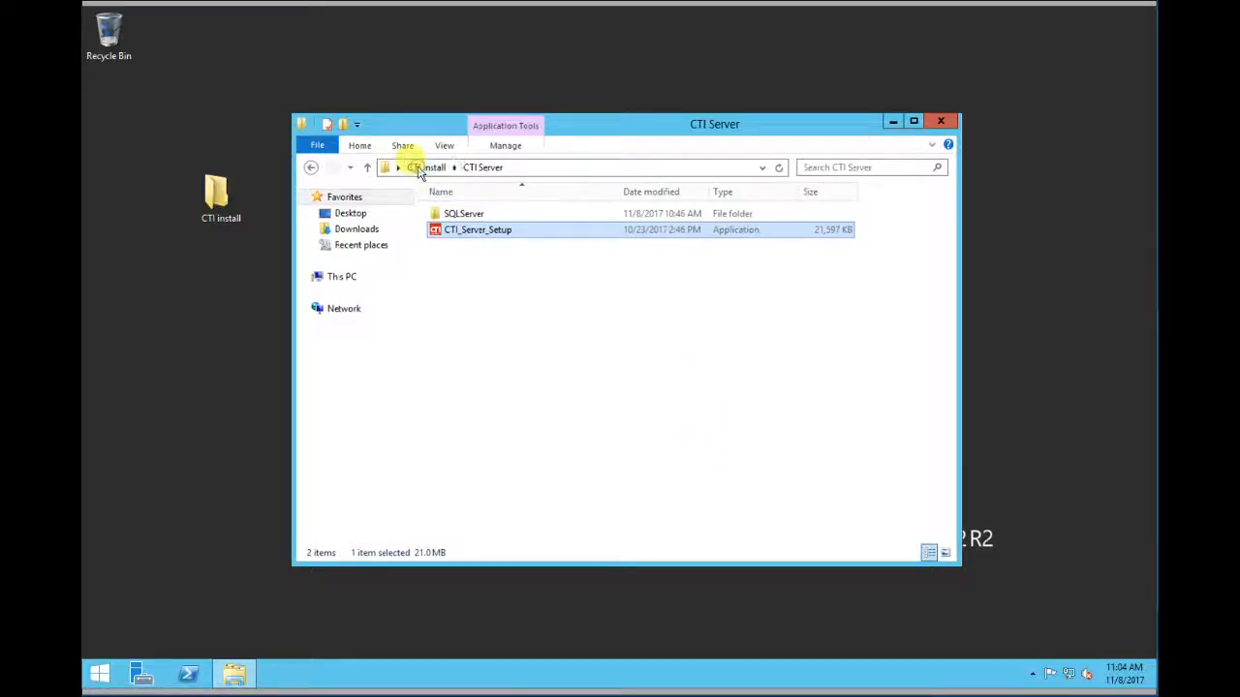
Step: Go back to CTI install and open the Naso CC › supervisor folder
left_click(419, 171)
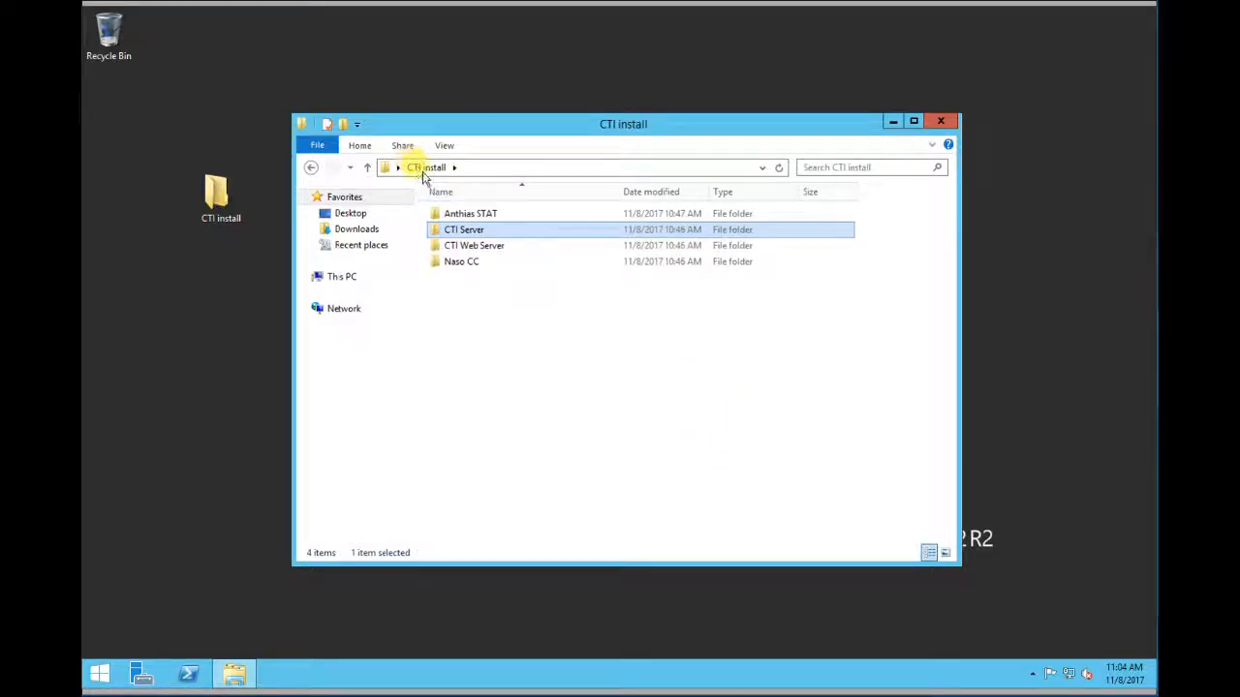
double_click(458, 263)
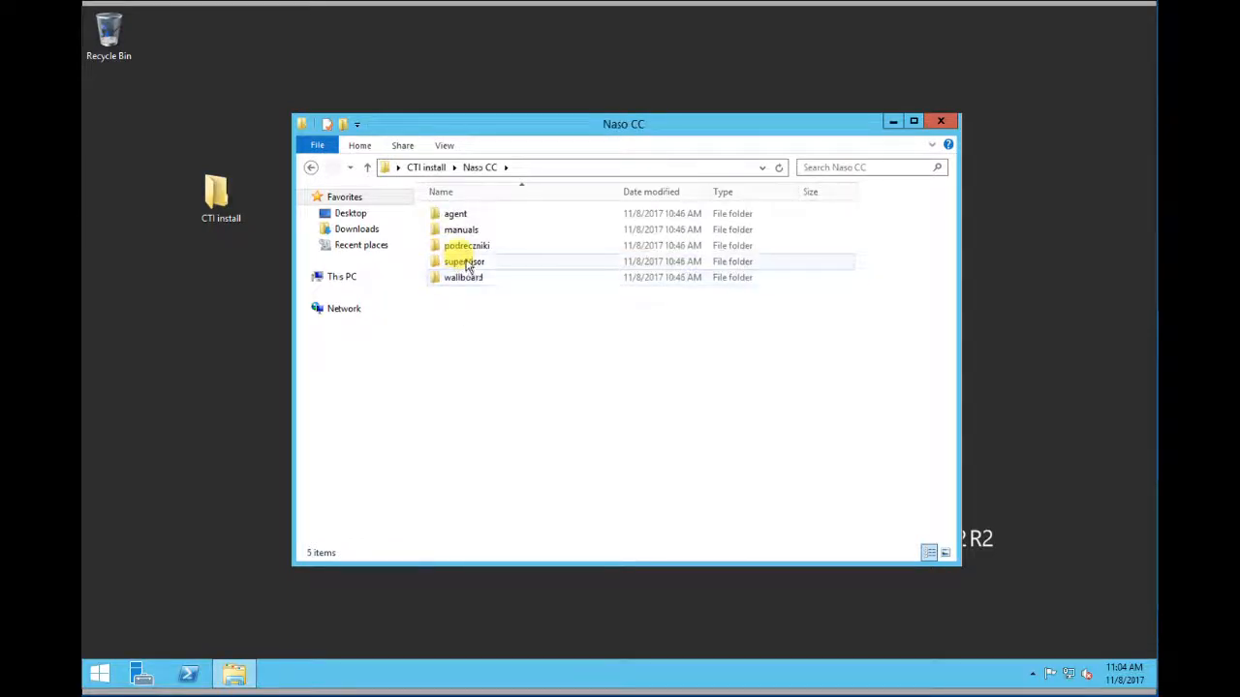
double_click(466, 264)
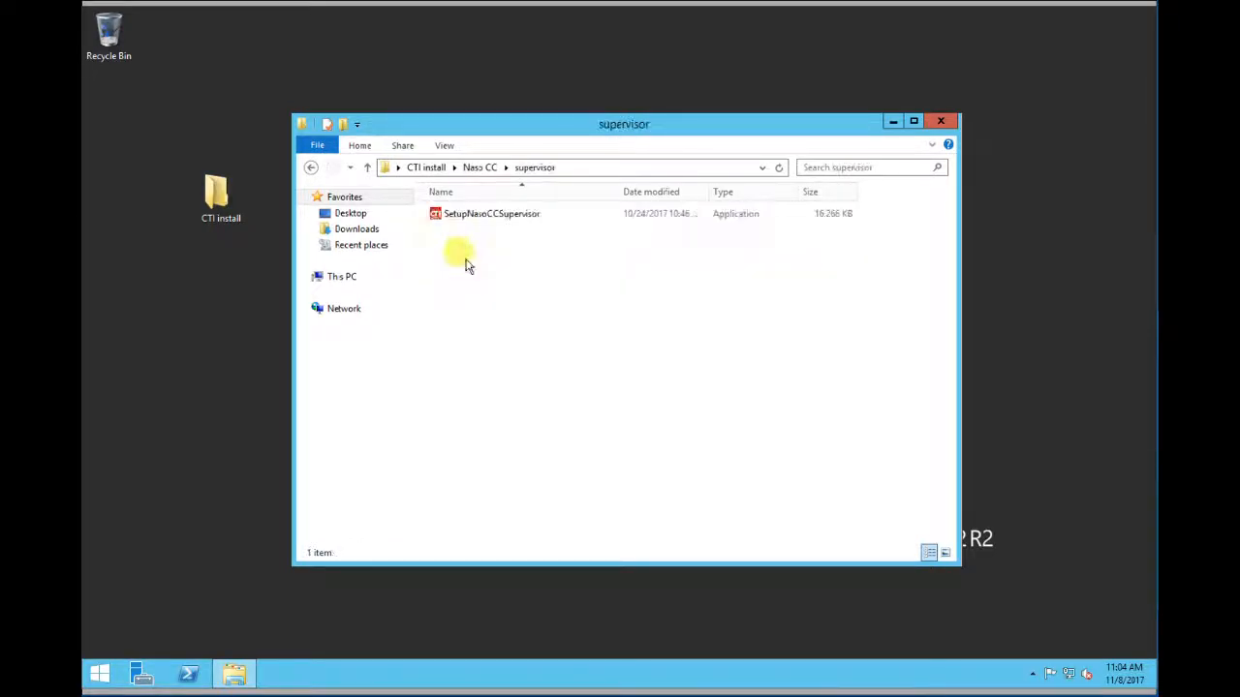
Step: Run SetupNasoCCSupervisor, accept the licence, and install into the default folder
left_click(479, 217)
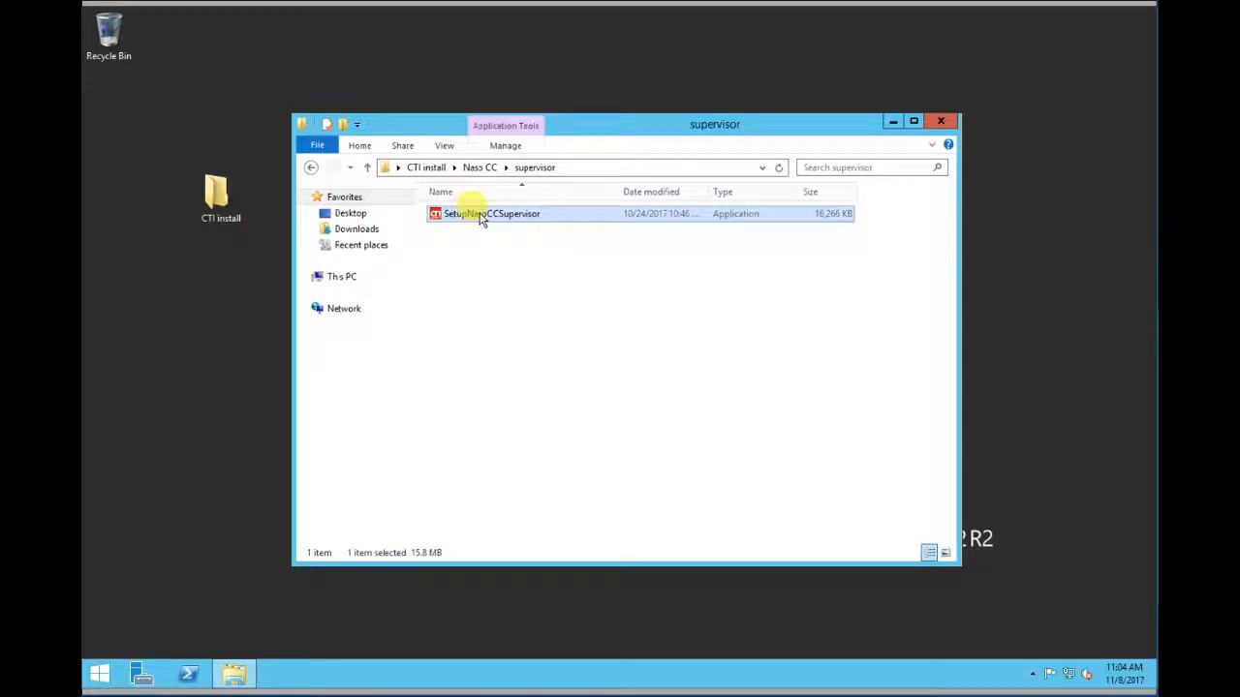
double_click(478, 217)
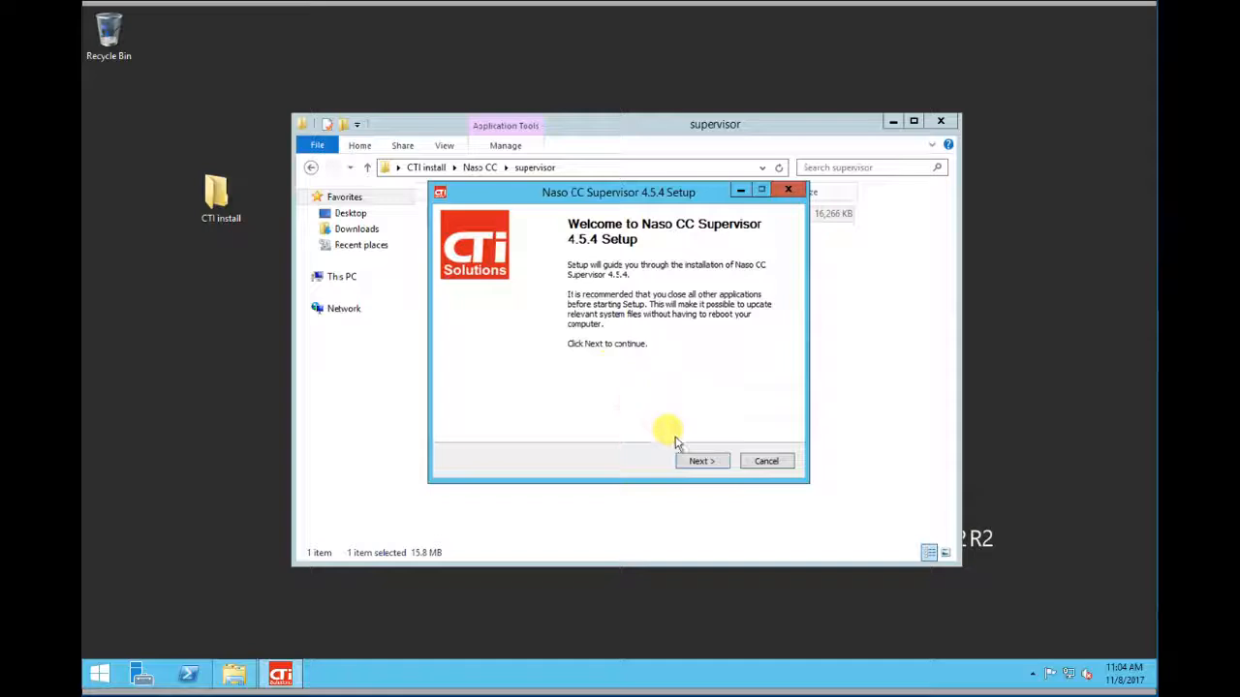
left_click(702, 462)
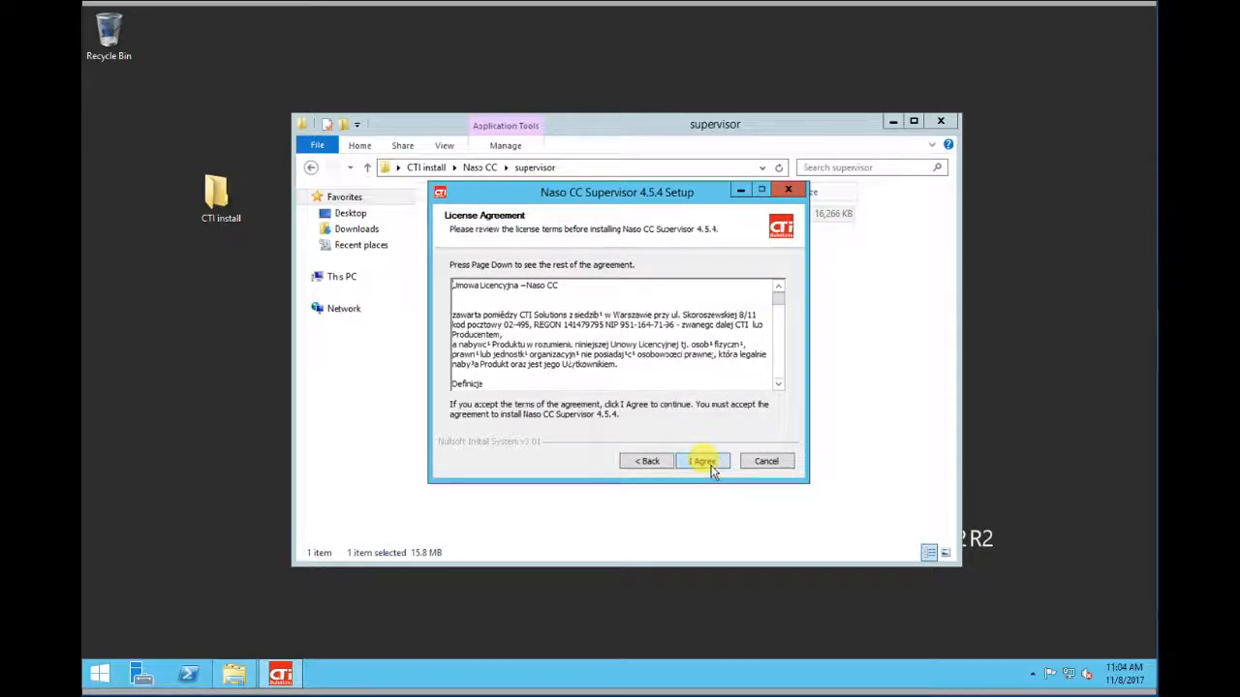
left_click(703, 462)
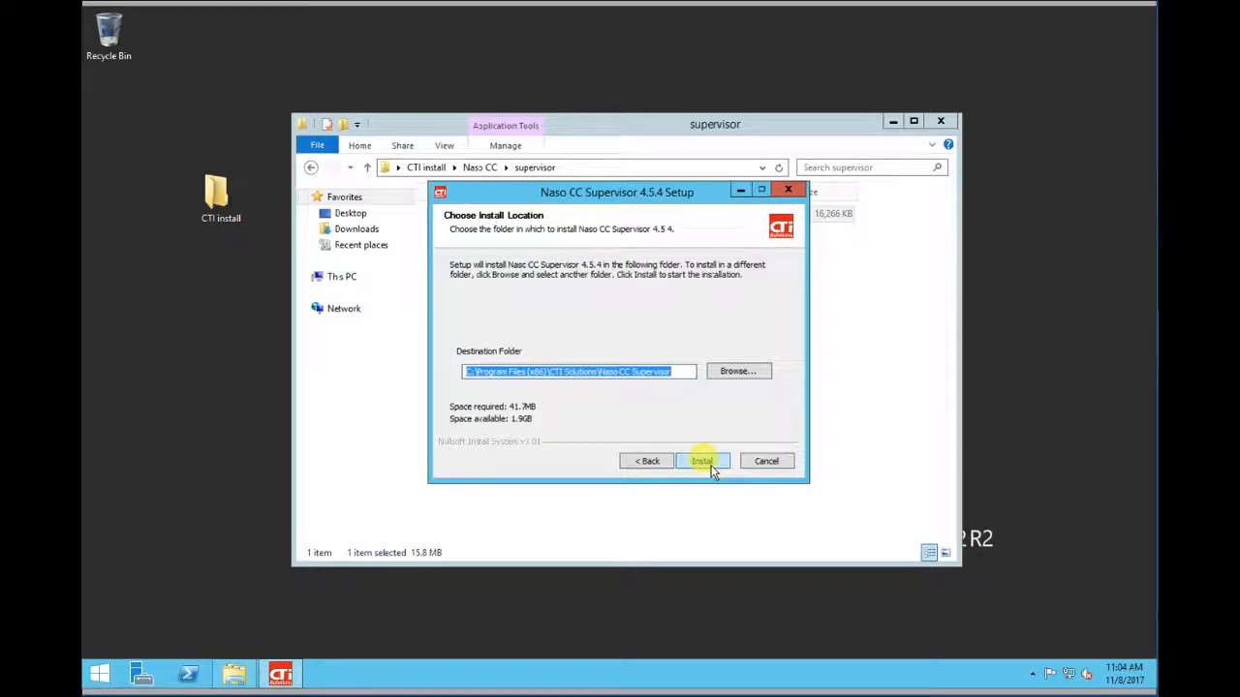
left_click(711, 468)
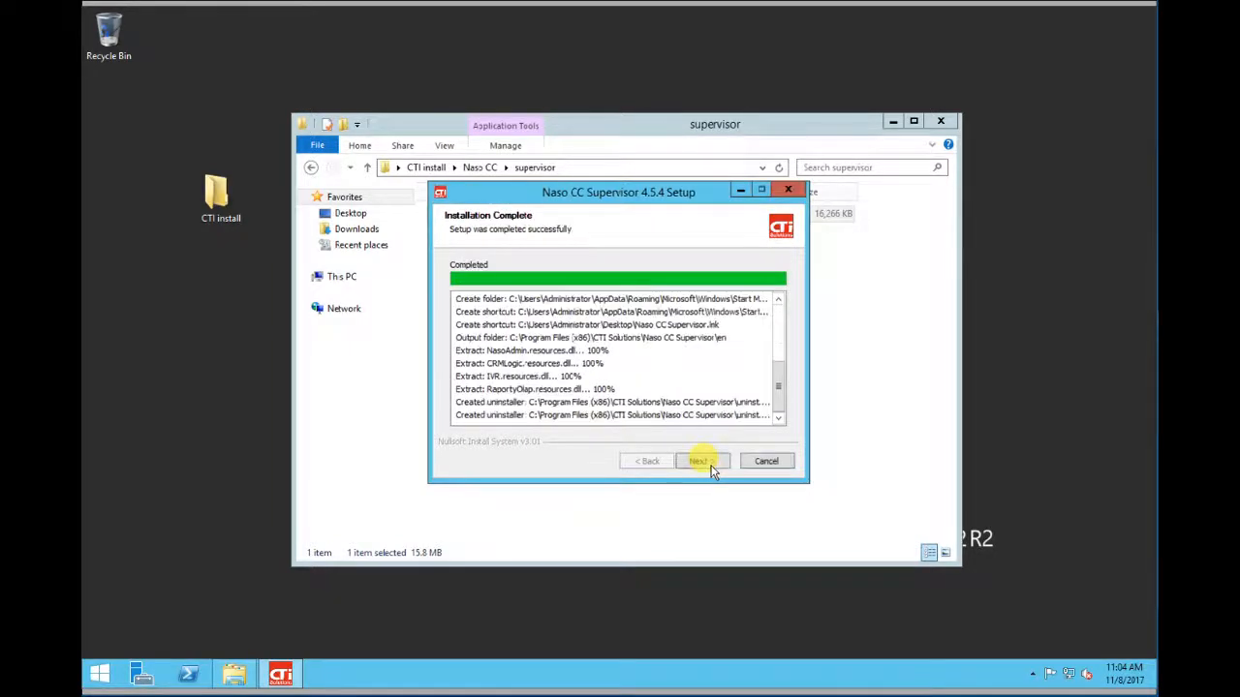
left_click(709, 464)
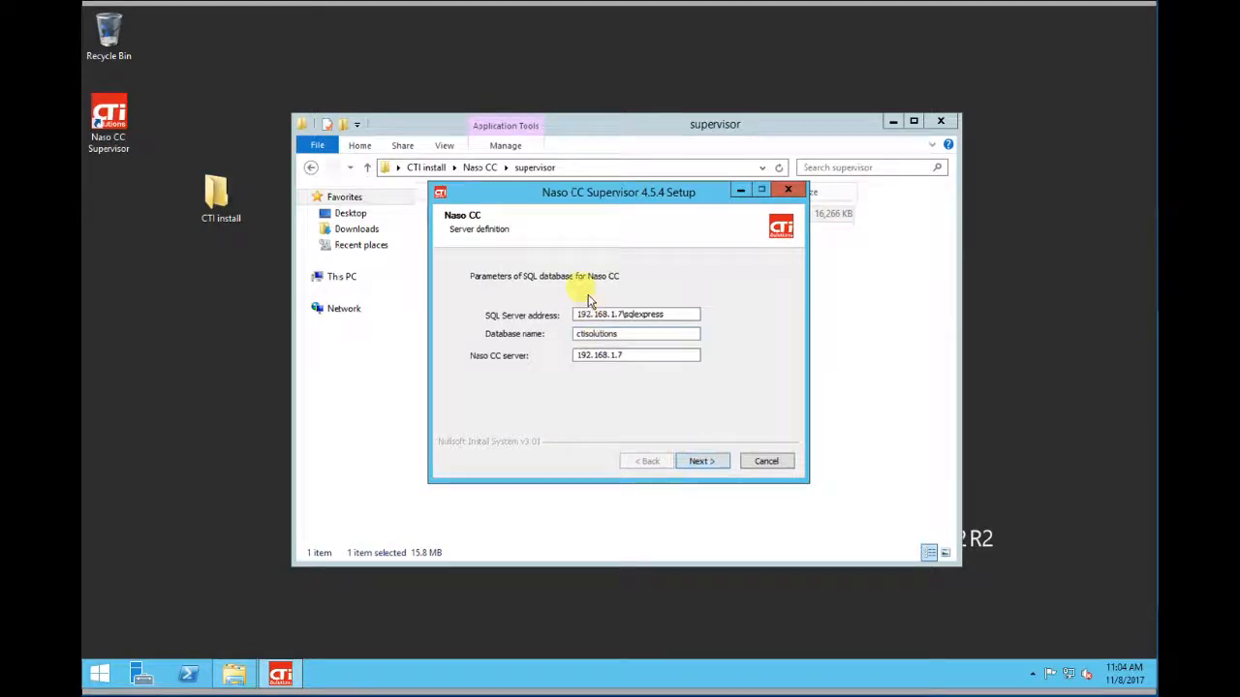
Step: Set the SQL Server to localhost\sqlexpress and Naso CC server to localhost, then finish with Run checked
left_click_drag(621, 313, 571, 314)
type("1")
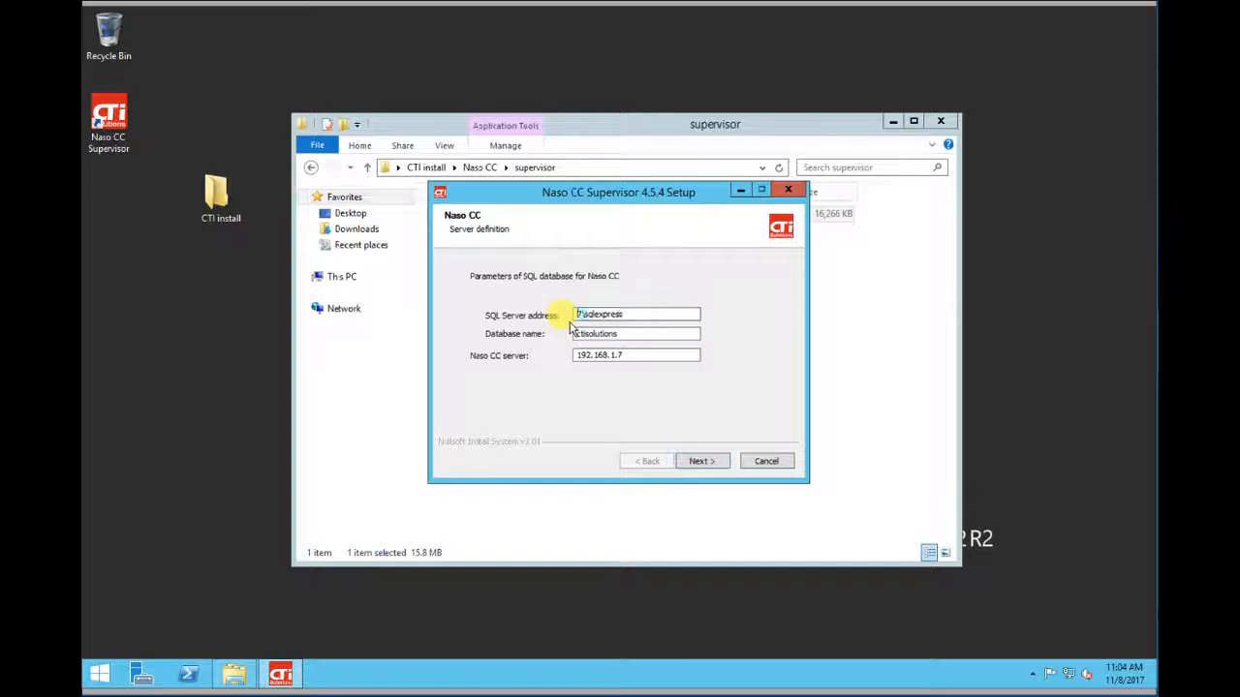
key("Delete")
type("localhost")
key("Tab")
key("Tab")
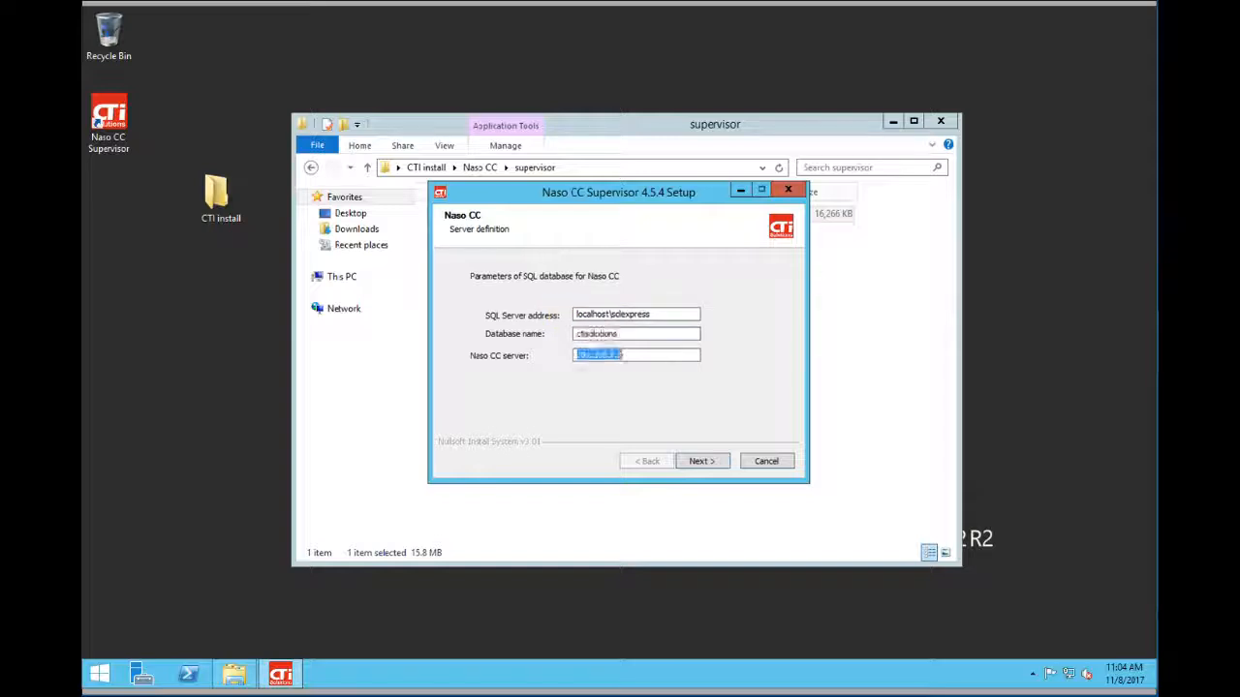
type("loca")
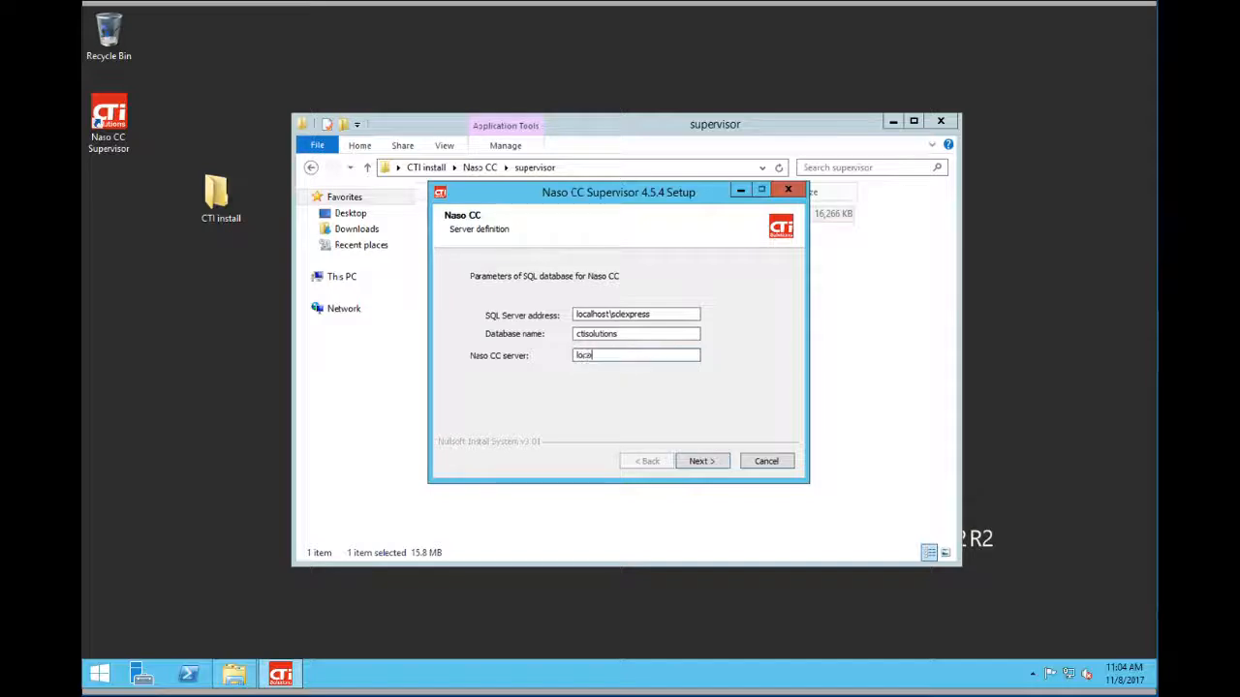
type("lhost")
left_click(701, 461)
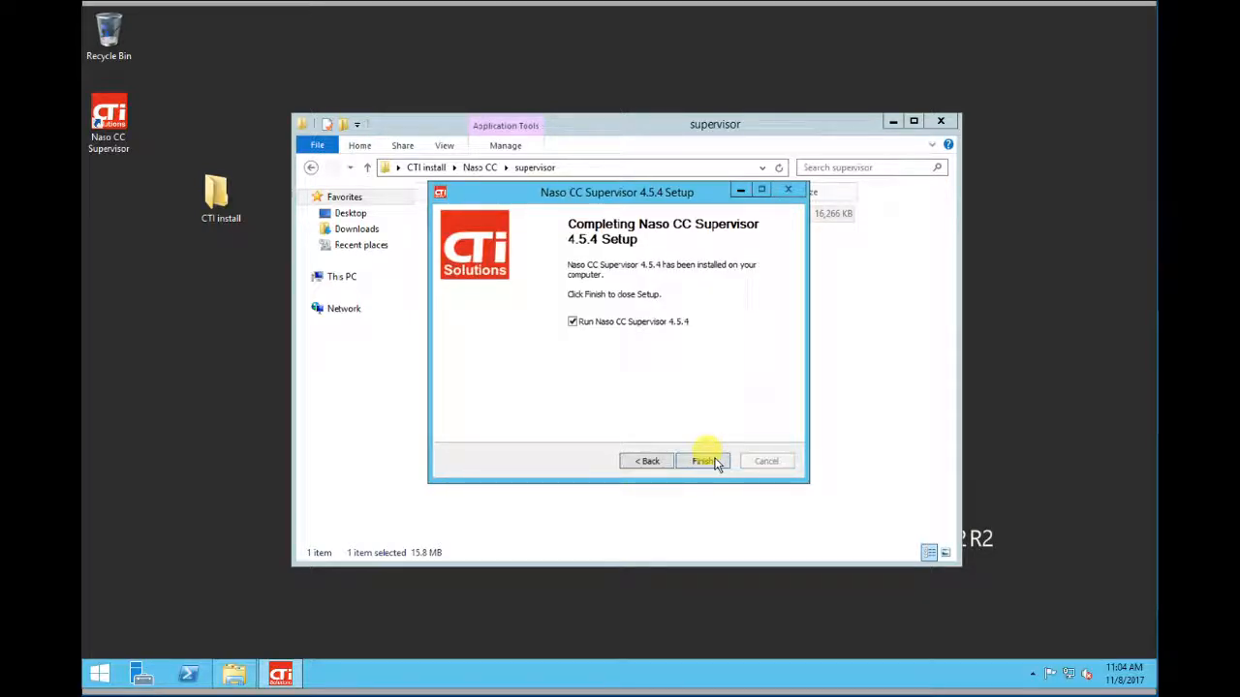
left_click(714, 462)
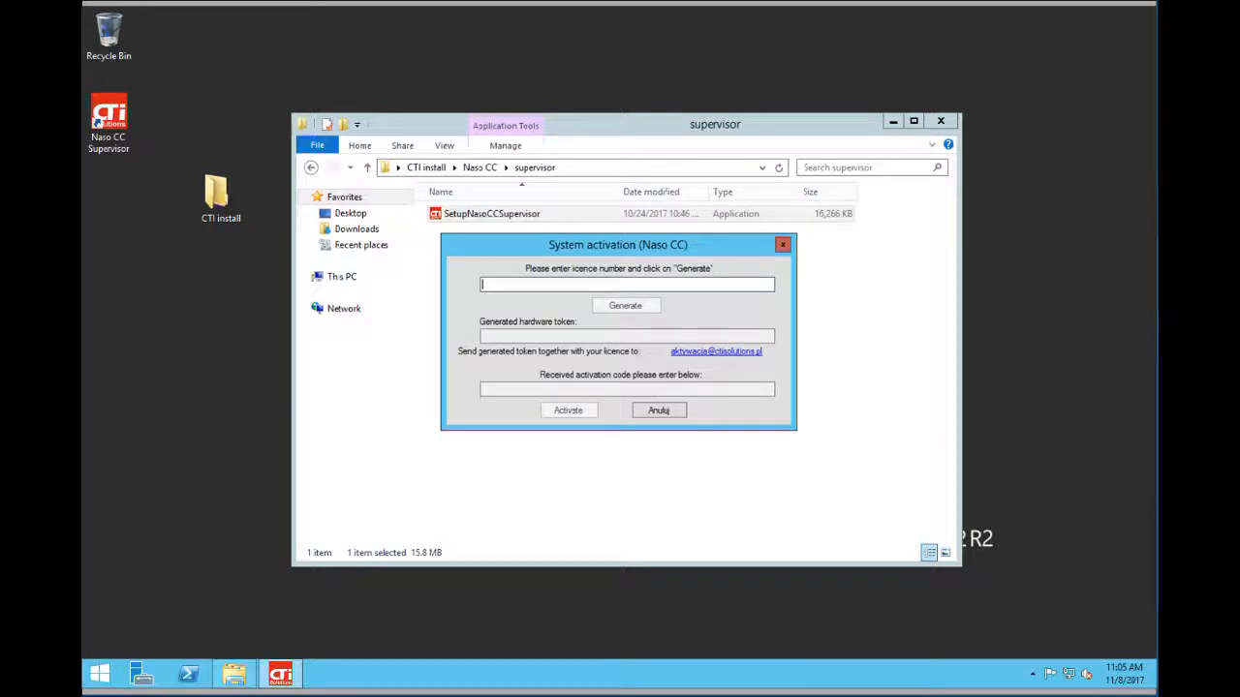
Step: Paste the licence number, generate and copy the hardware token, then enter the activation code and activate
left_click(543, 273)
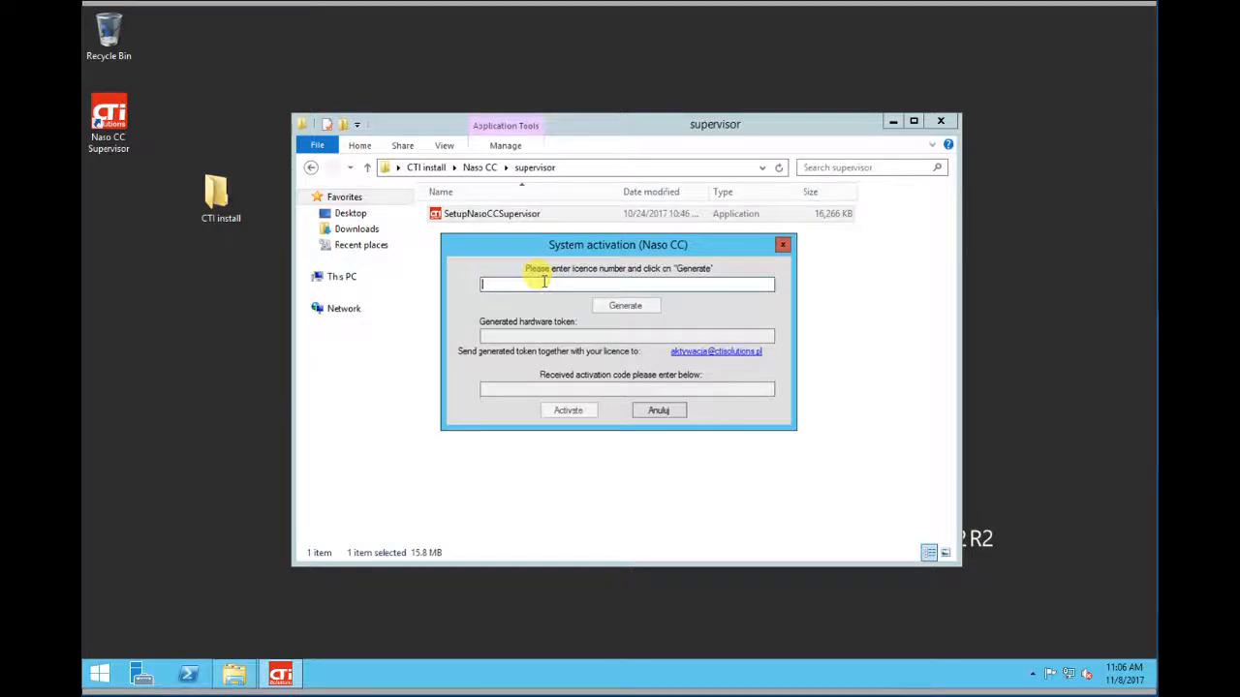
key("ctrl+v")
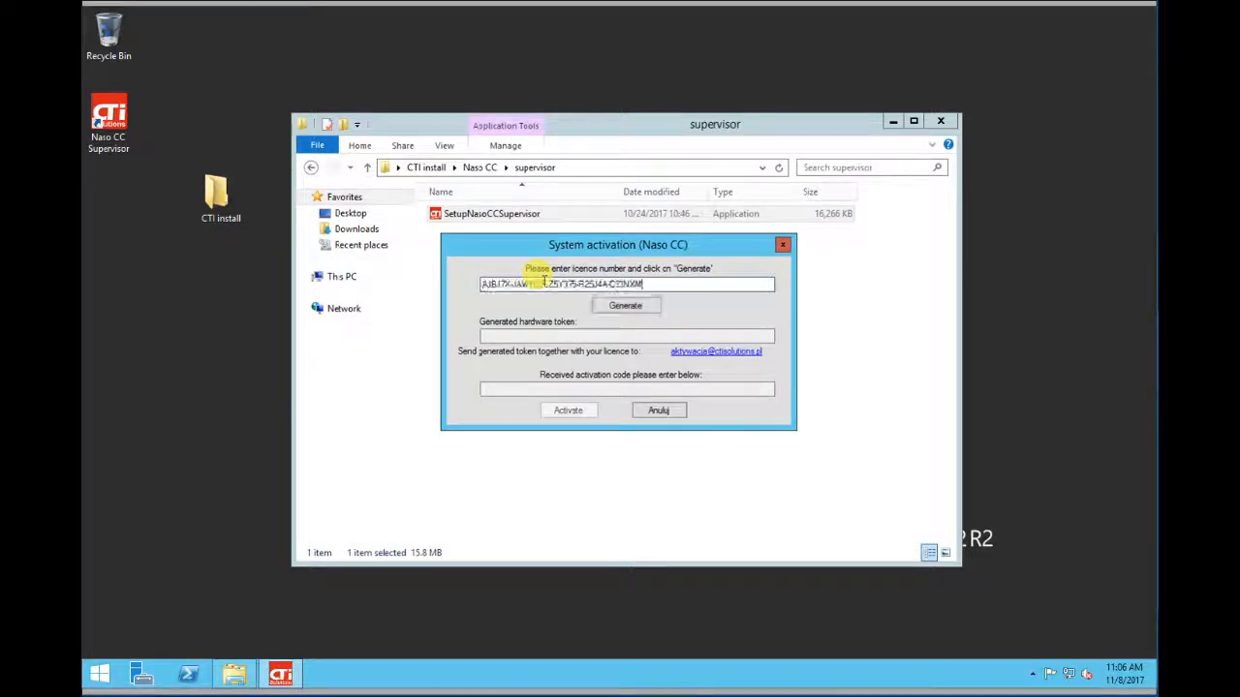
left_click(616, 307)
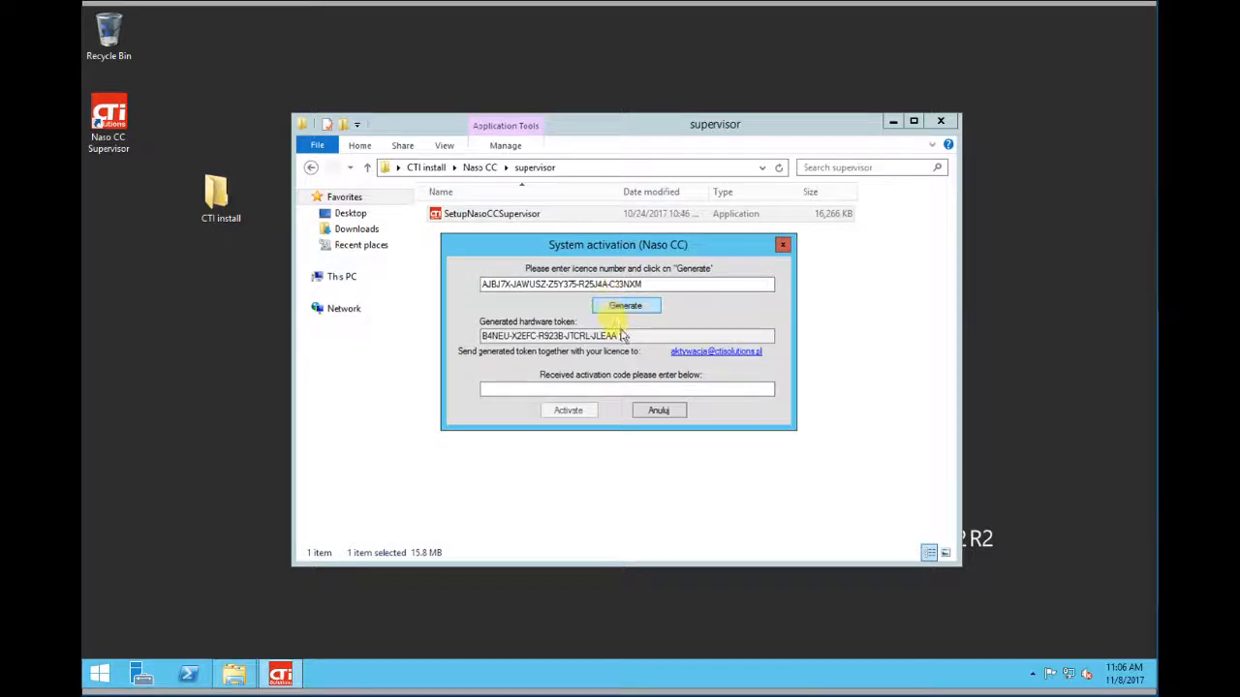
left_click_drag(620, 335, 462, 335)
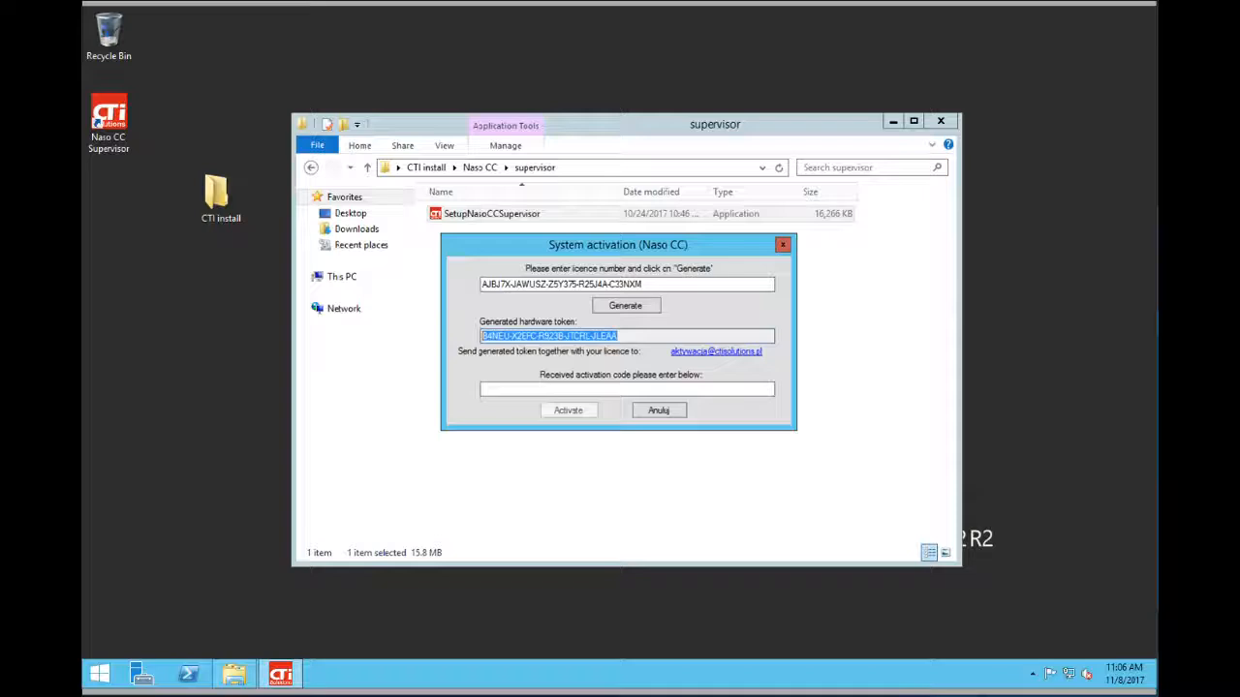
left_click(600, 391)
key("ctrl+v")
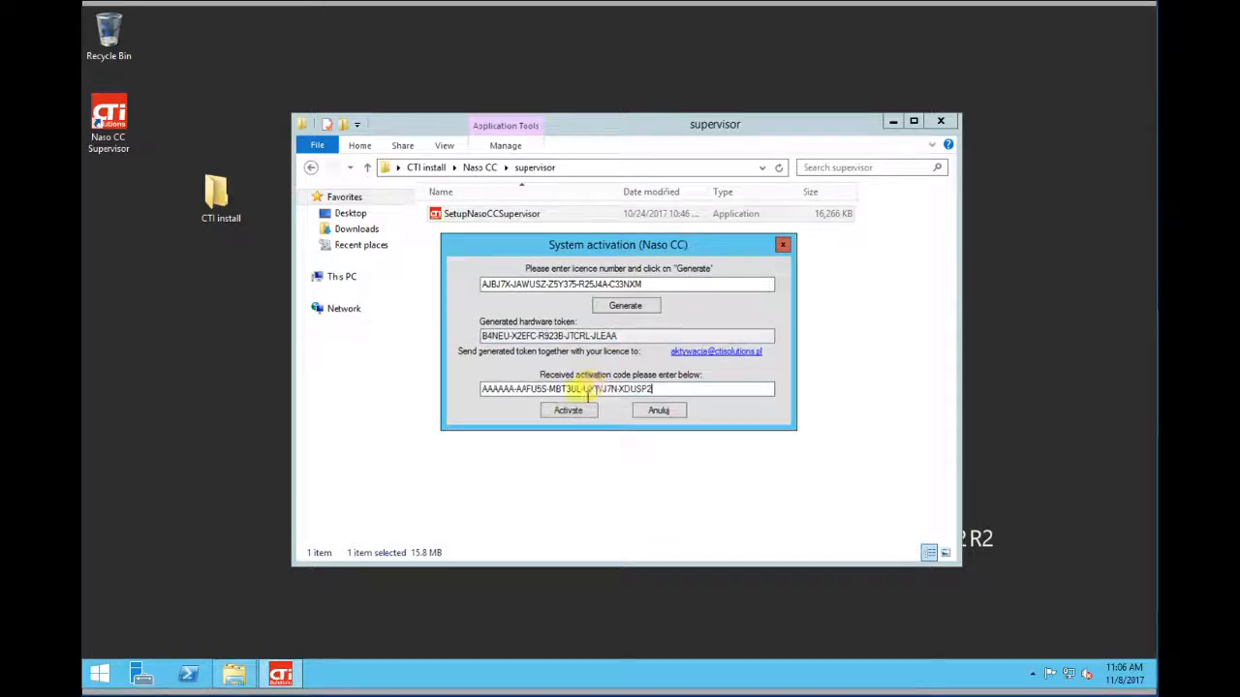
left_click(570, 411)
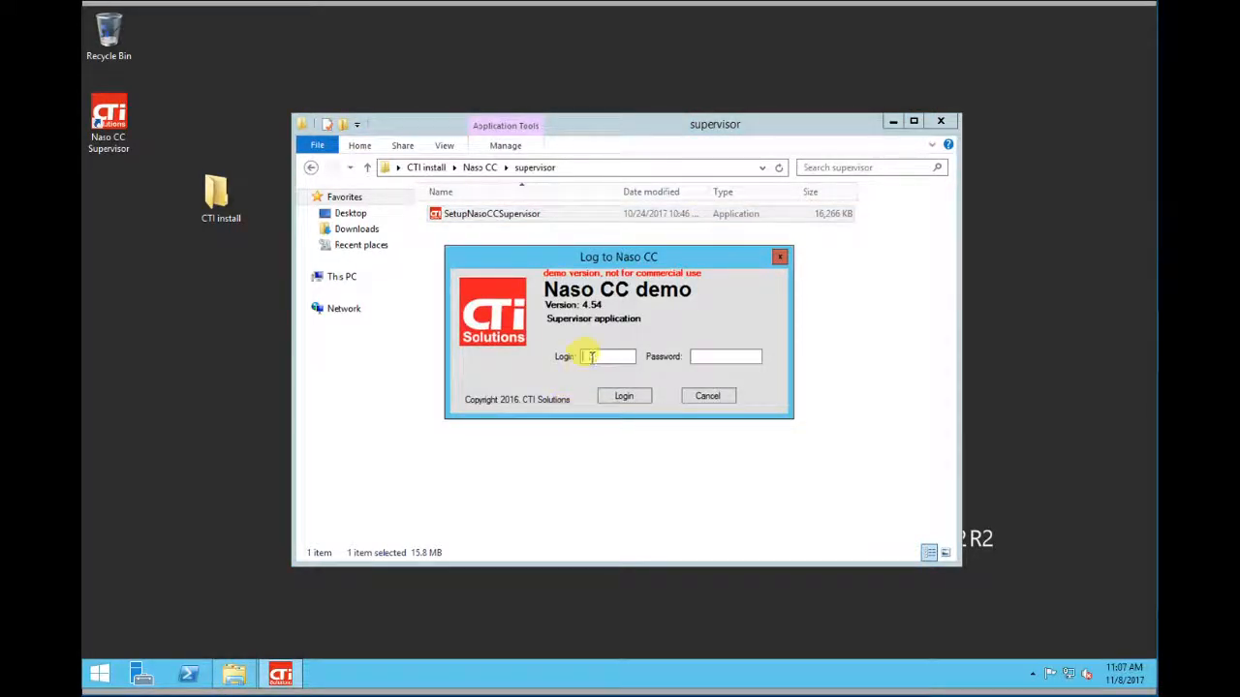
Step: Log in as admin, dismiss the IE warning, and start the configuration wizard's PBX type selection
type("admin")
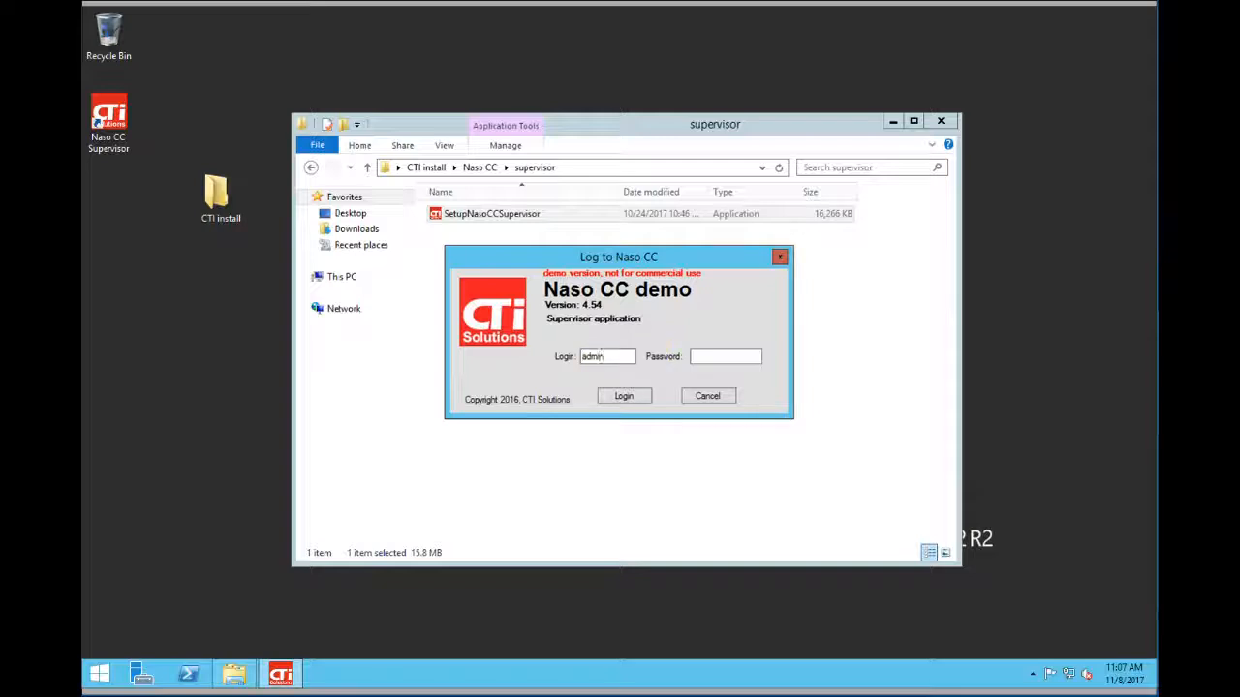
left_click(624, 396)
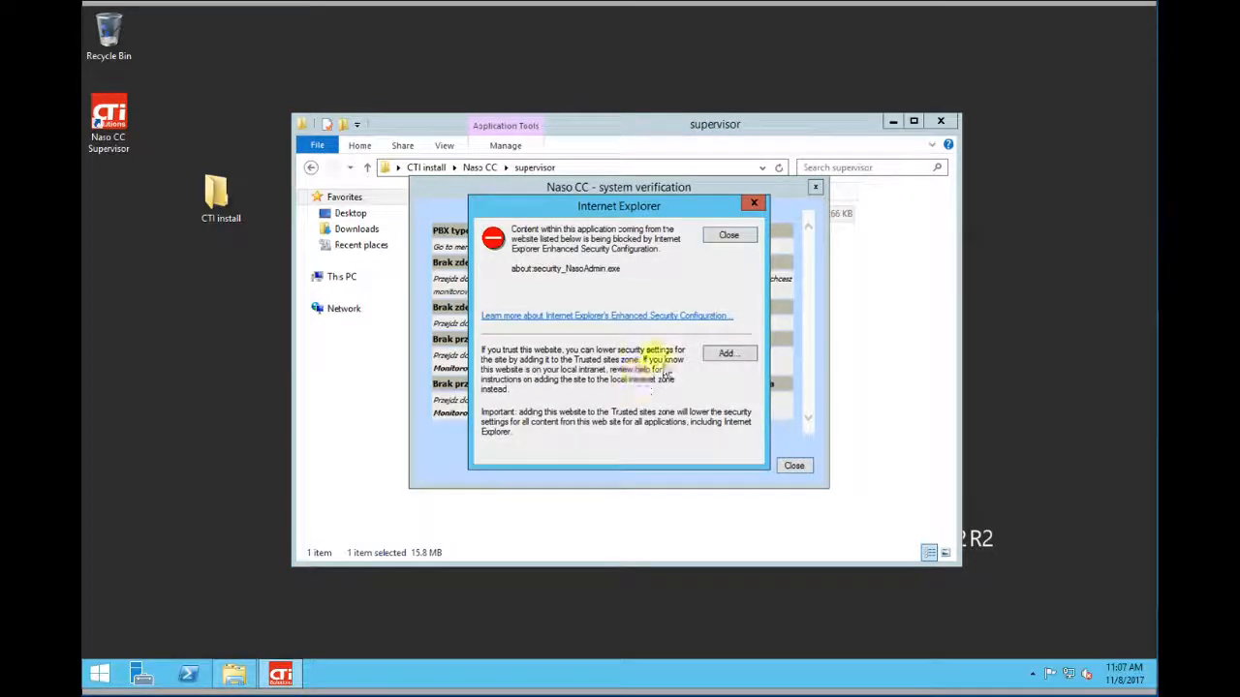
left_click(722, 234)
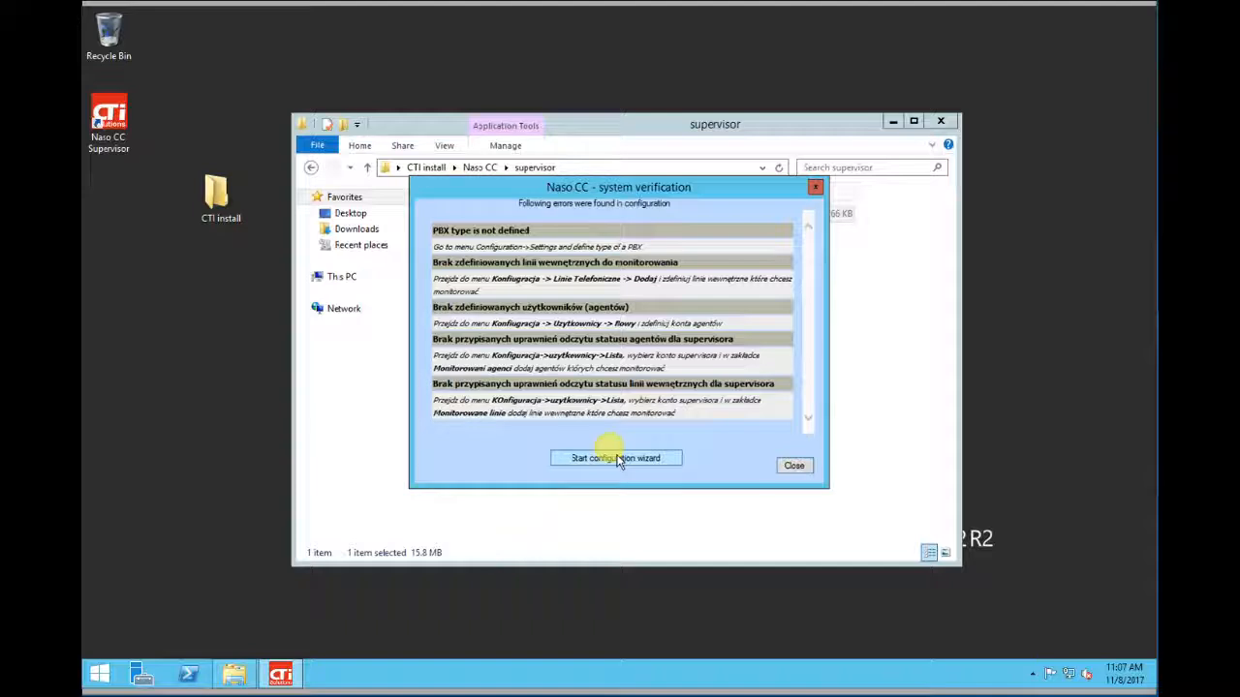
left_click(618, 459)
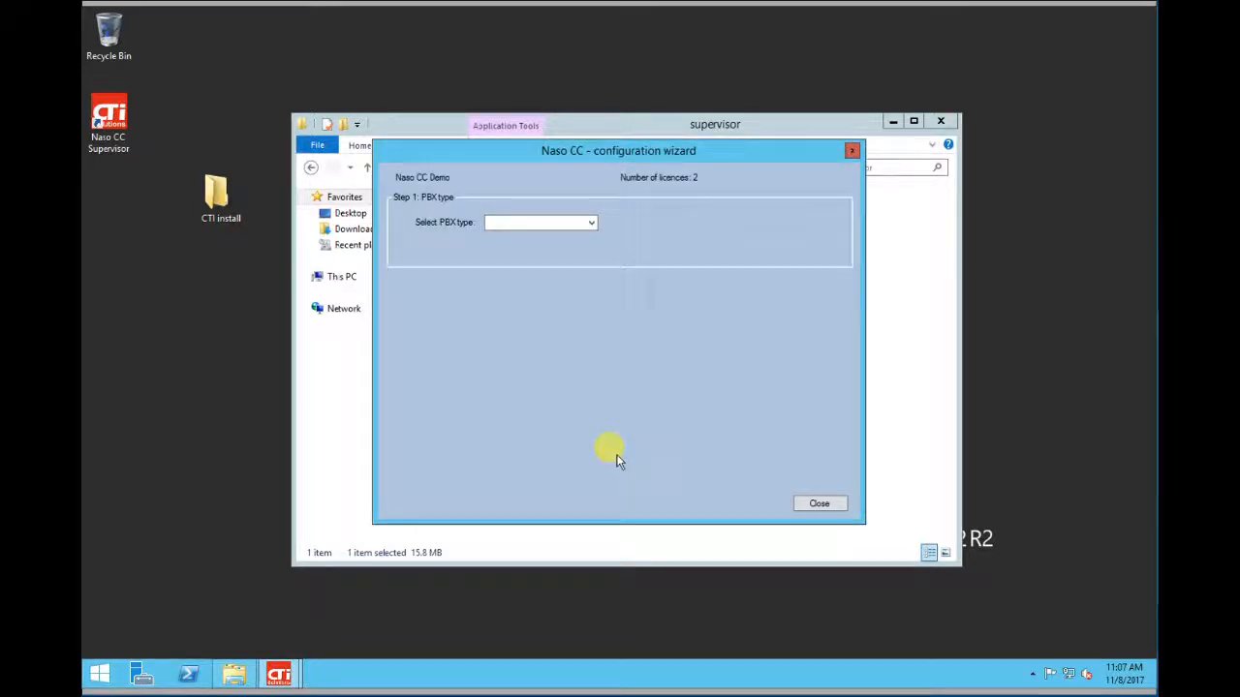
left_click(592, 223)
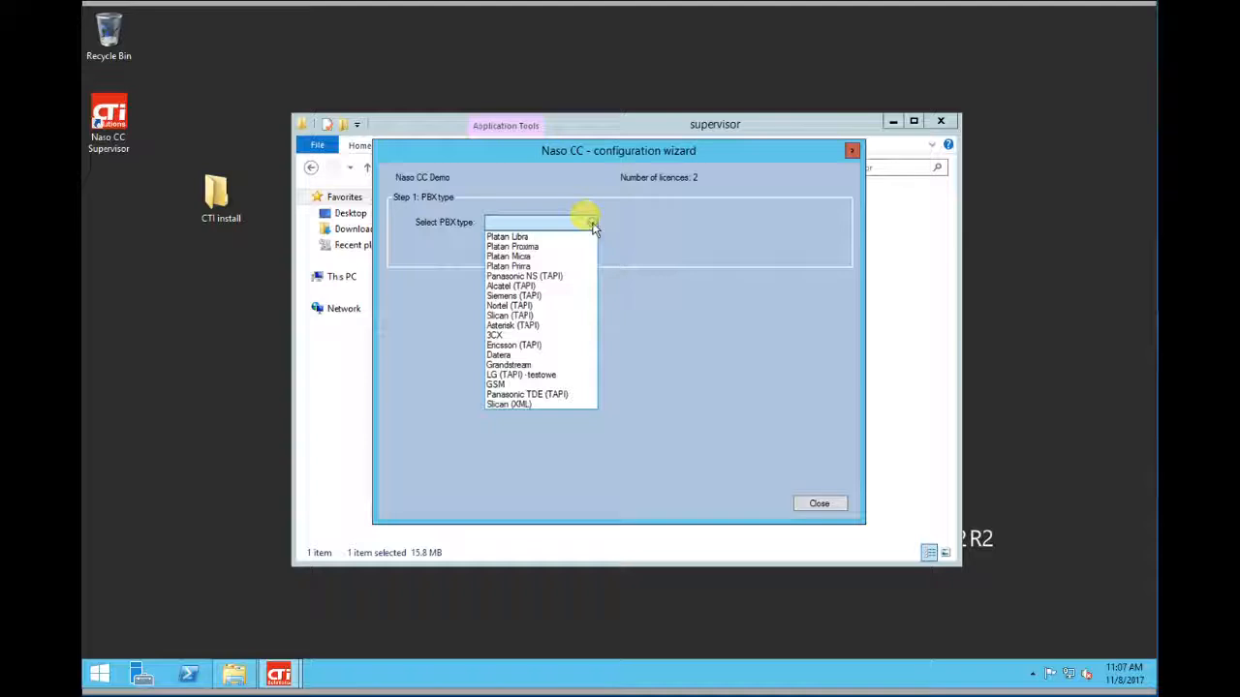